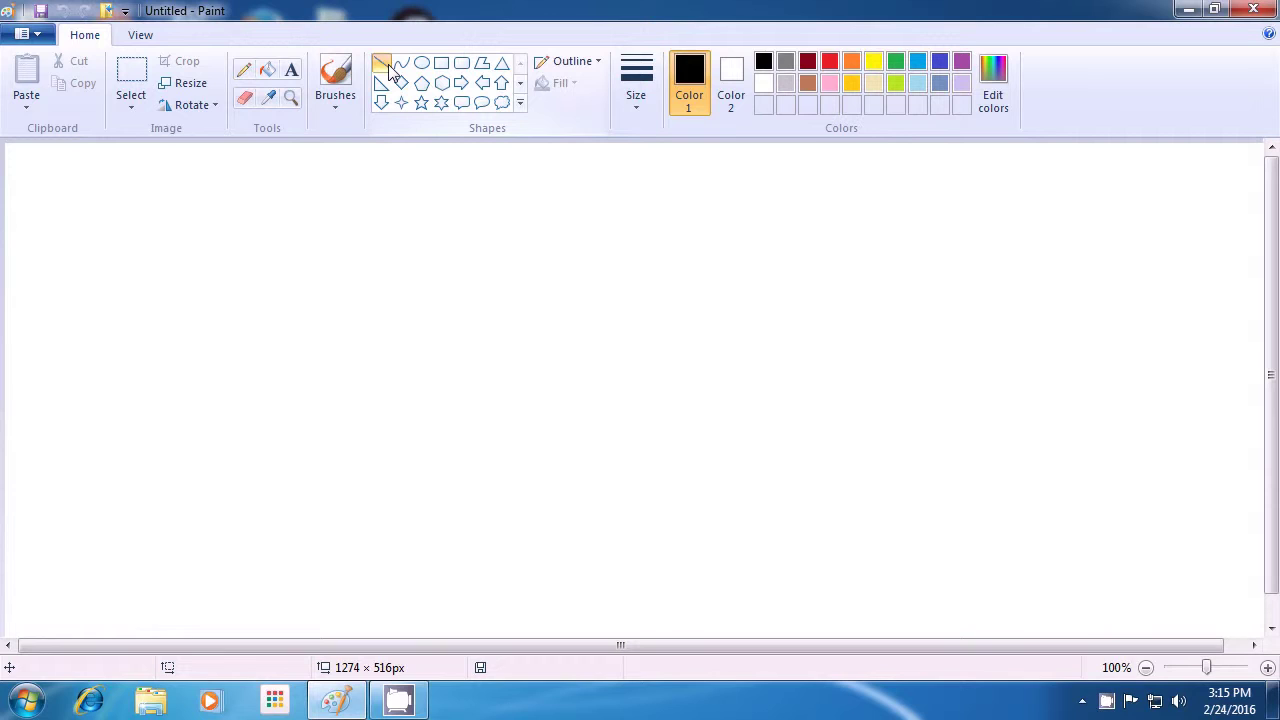
- Draw two straight black roof lines sloping down from a shared peak, each about 94 px wide and 110 px tall
{"action": "left_click", "coordinate": [386, 66]}
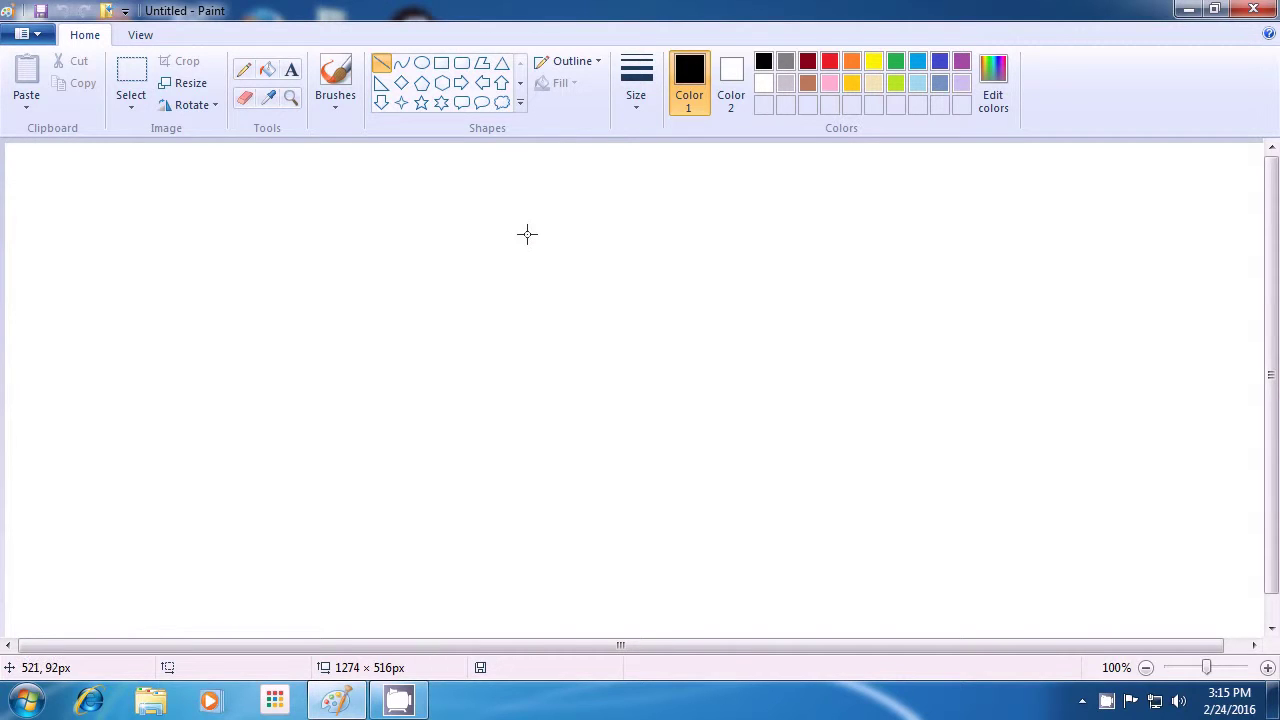
{"action": "left_click_drag", "start_coordinate": [551, 229], "coordinate": [457, 337]}
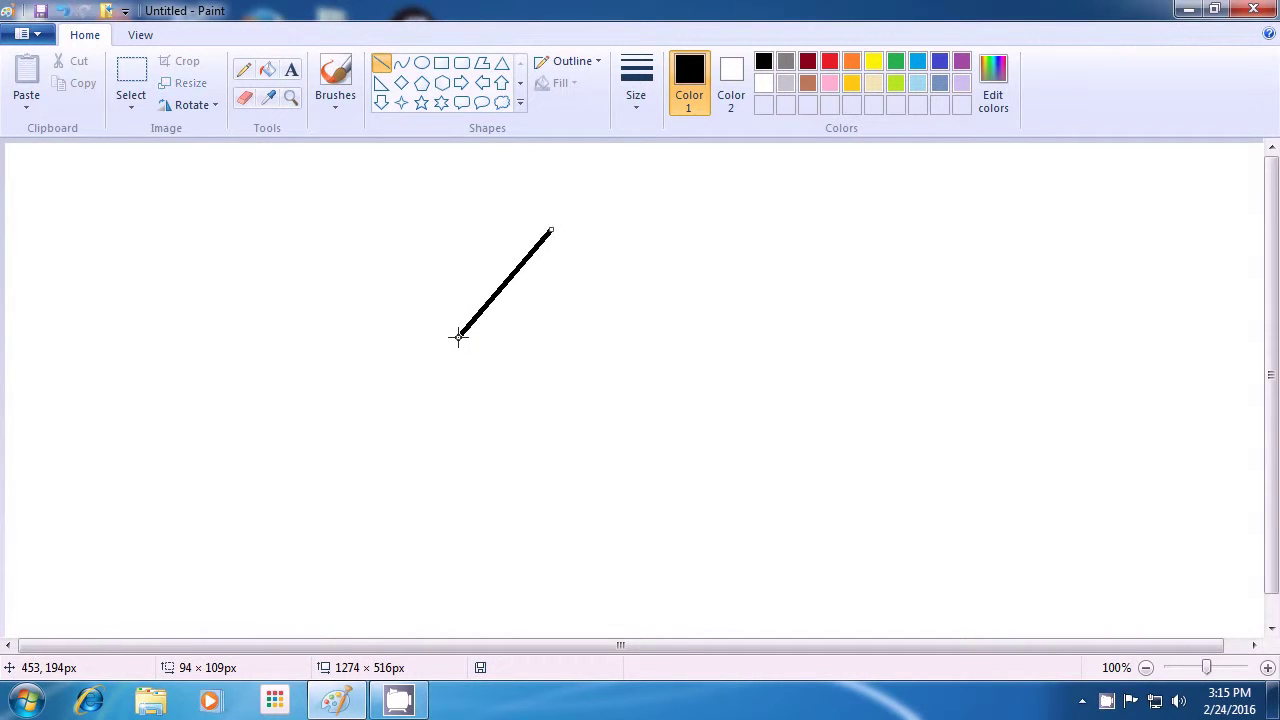
{"action": "left_click", "coordinate": [529, 331]}
{"action": "left_click", "coordinate": [529, 331]}
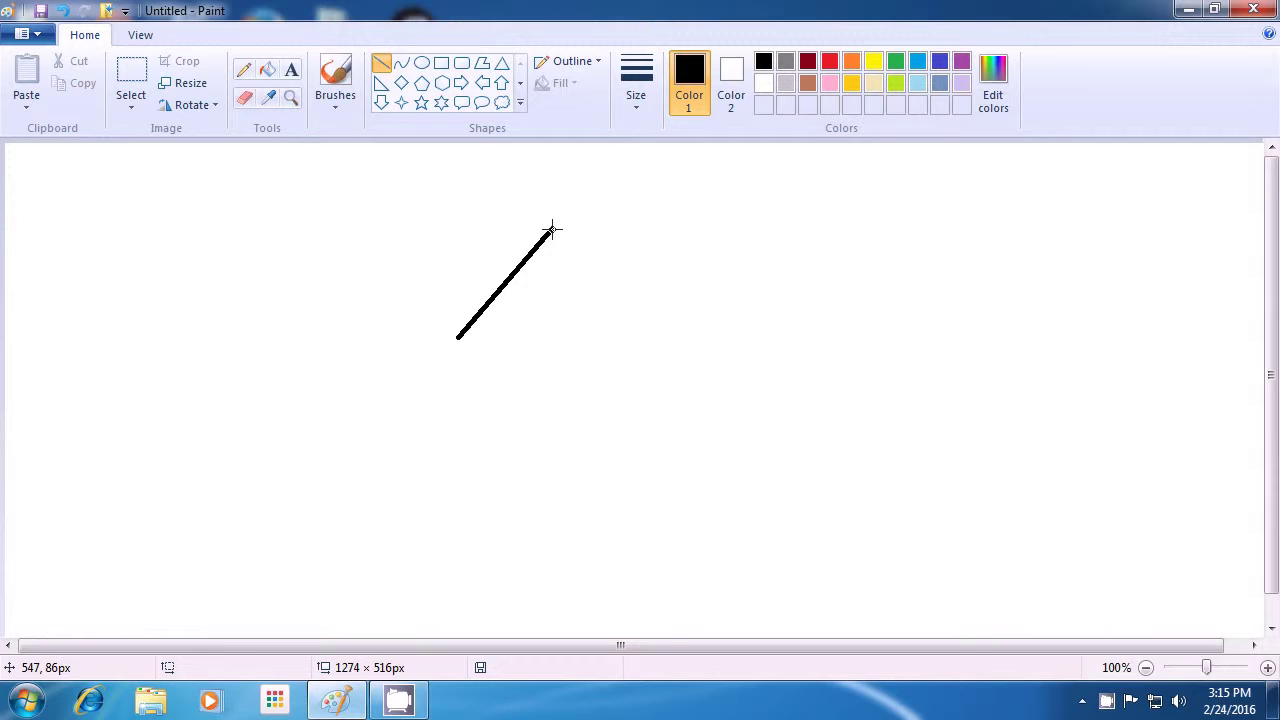
{"action": "left_click_drag", "start_coordinate": [552, 230], "coordinate": [639, 336]}
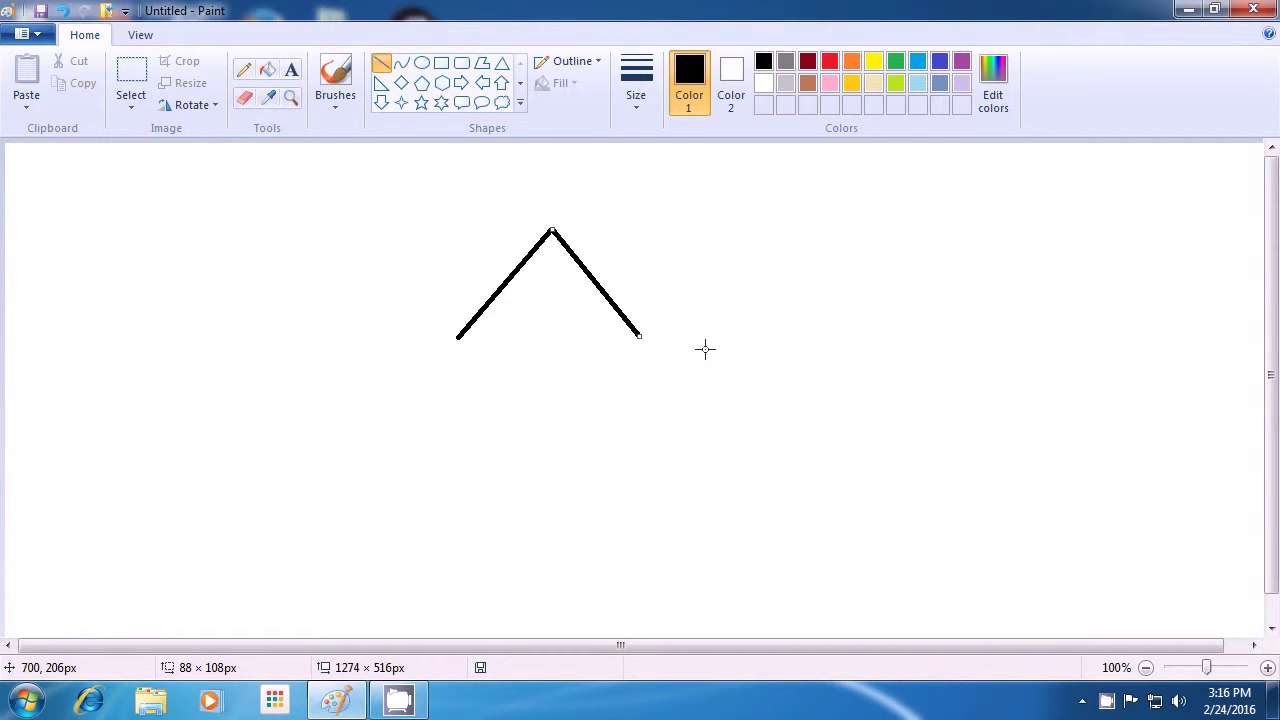
{"action": "left_click_drag", "start_coordinate": [639, 336], "coordinate": [645, 338]}
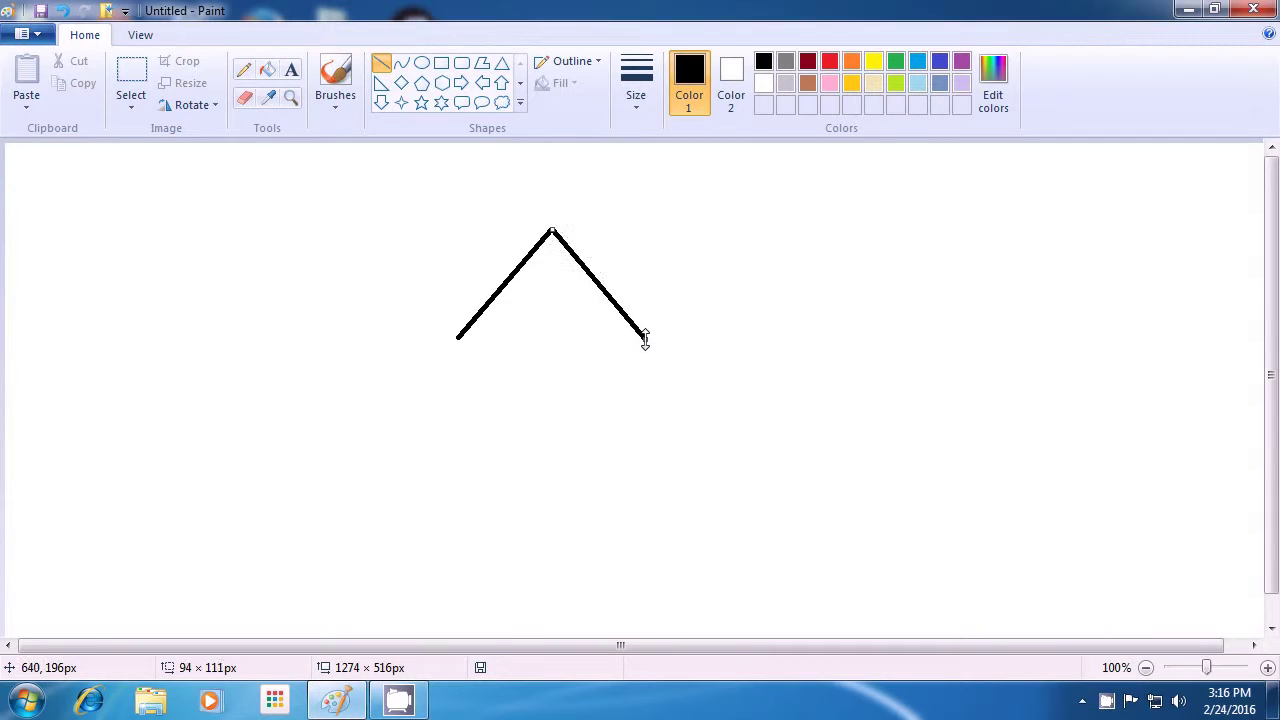
{"action": "left_click", "coordinate": [697, 337]}
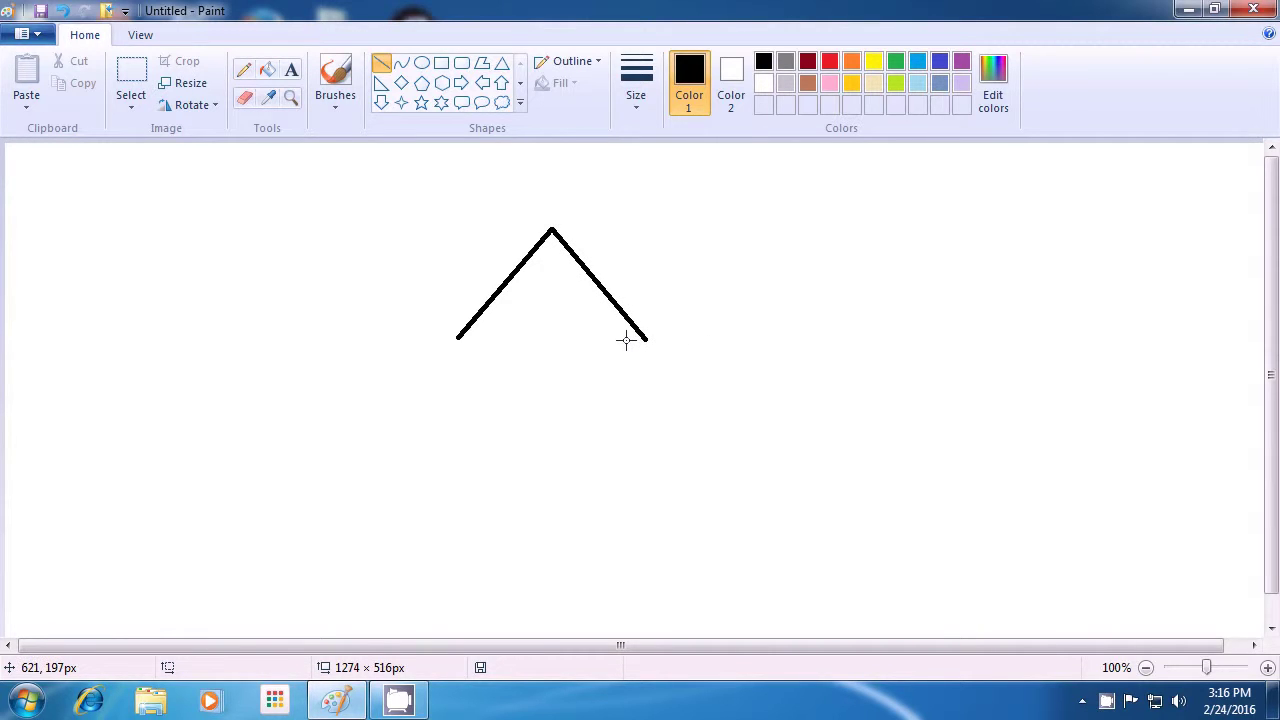
- Draw a short horizontal eave line about 20 px long inward from each lower end of the roof
{"action": "left_click_drag", "start_coordinate": [625, 343], "coordinate": [647, 341]}
{"action": "left_click_drag", "start_coordinate": [647, 341], "coordinate": [645, 341]}
{"action": "left_click", "coordinate": [706, 340]}
{"action": "left_click_drag", "start_coordinate": [459, 338], "coordinate": [478, 340]}
{"action": "left_click_drag", "start_coordinate": [478, 340], "coordinate": [478, 340]}
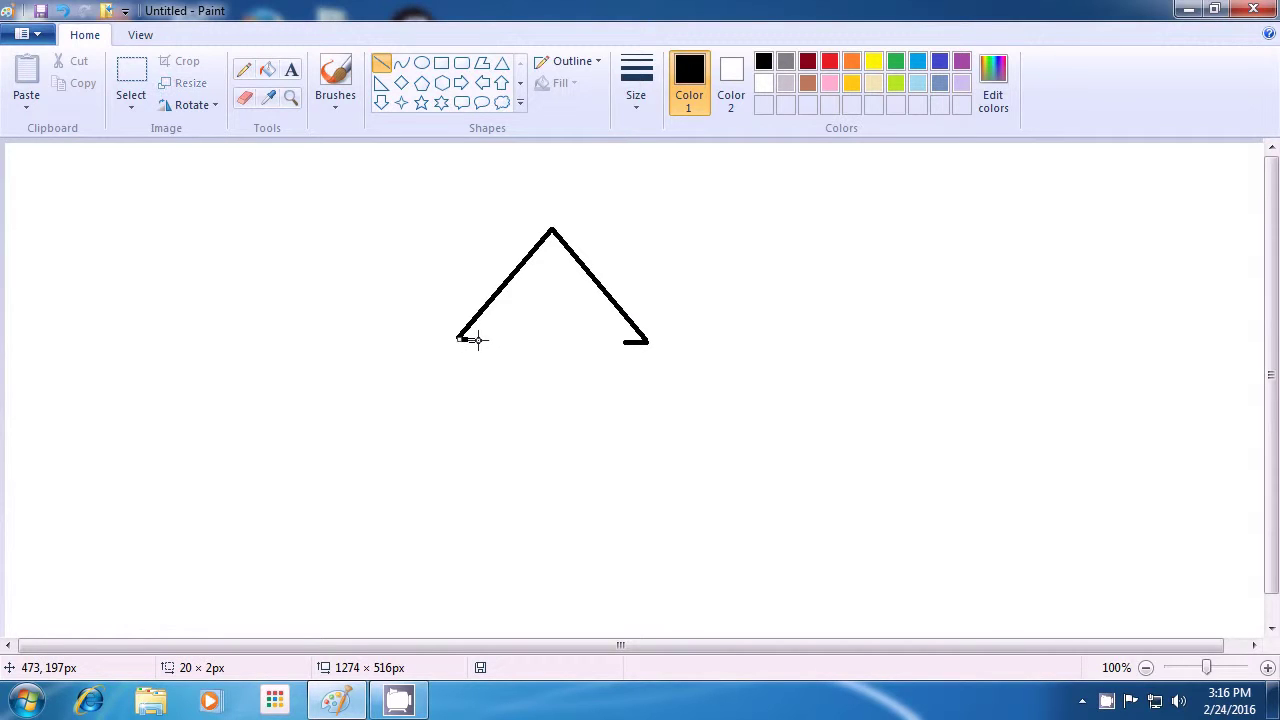
{"action": "left_click", "coordinate": [538, 351]}
- Draw the house's left wall, a base line about 147 px long, and the right wall about 204 px tall
{"action": "left_click_drag", "start_coordinate": [478, 341], "coordinate": [478, 541]}
{"action": "left_click", "coordinate": [537, 534]}
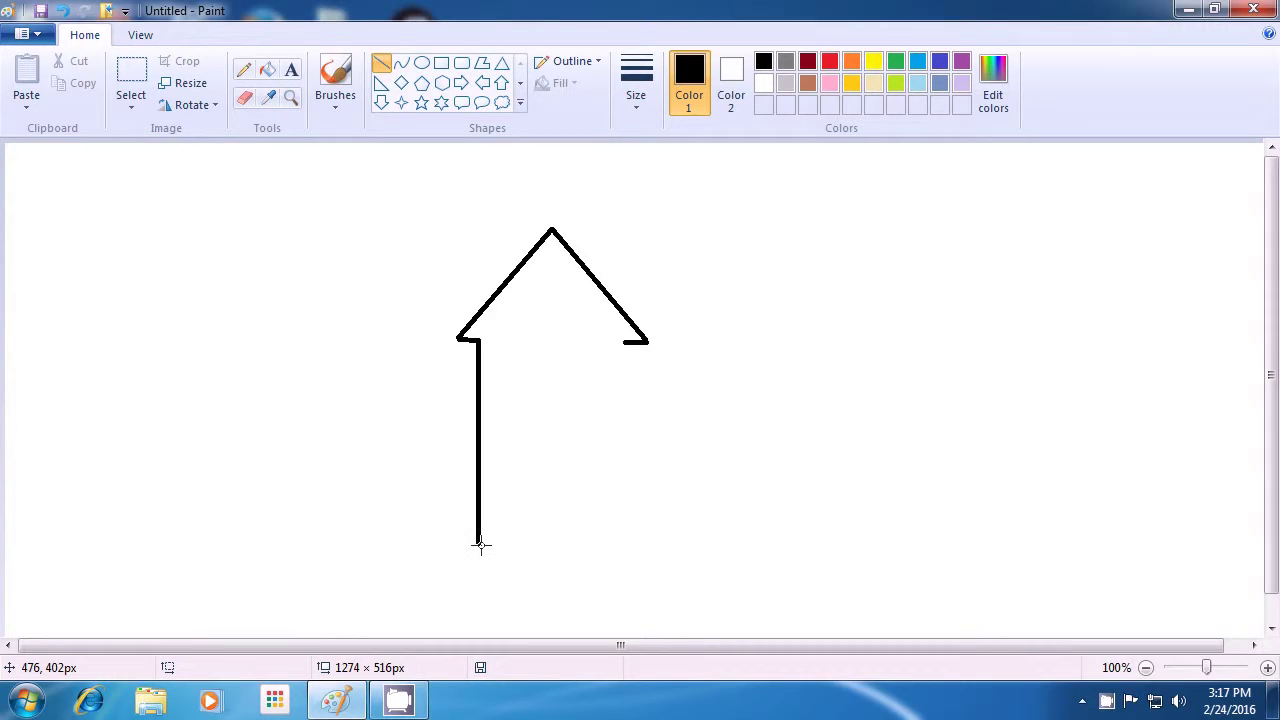
{"action": "left_click_drag", "start_coordinate": [478, 545], "coordinate": [624, 545]}
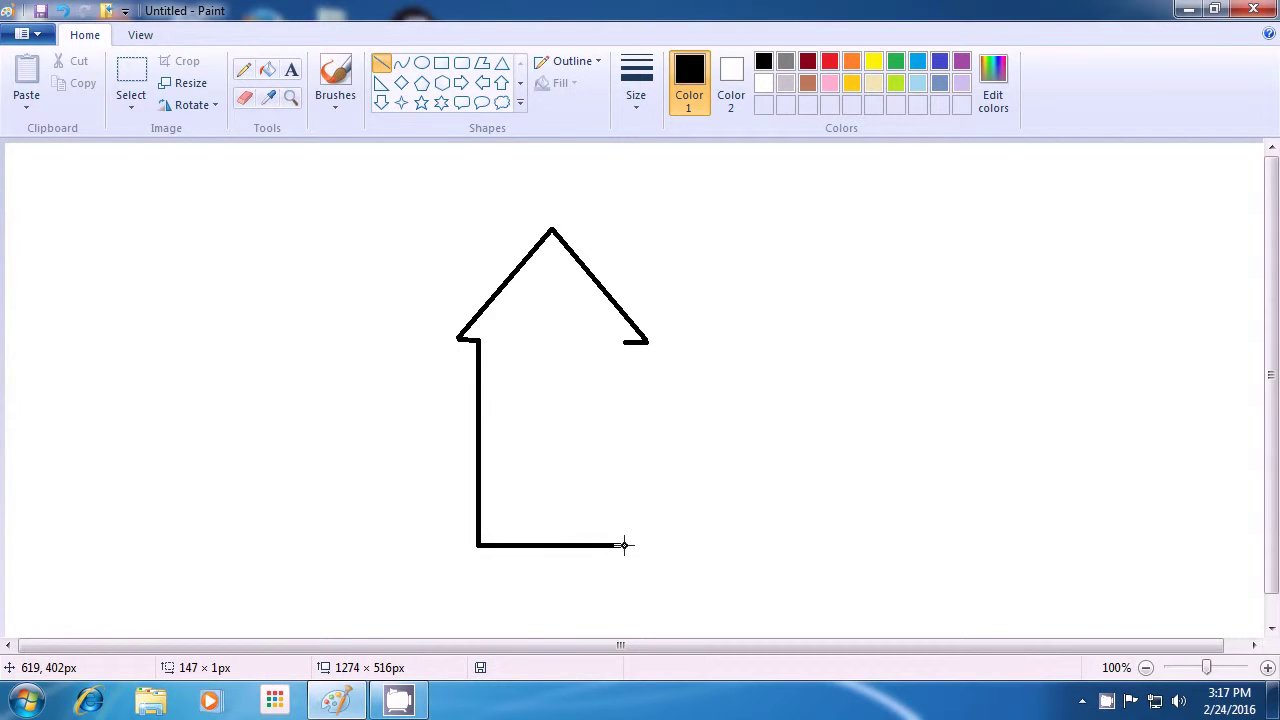
{"action": "left_click_drag", "start_coordinate": [624, 545], "coordinate": [620, 546]}
{"action": "left_click_drag", "start_coordinate": [620, 546], "coordinate": [620, 545]}
{"action": "left_click", "coordinate": [662, 545]}
{"action": "left_click_drag", "start_coordinate": [619, 544], "coordinate": [624, 343]}
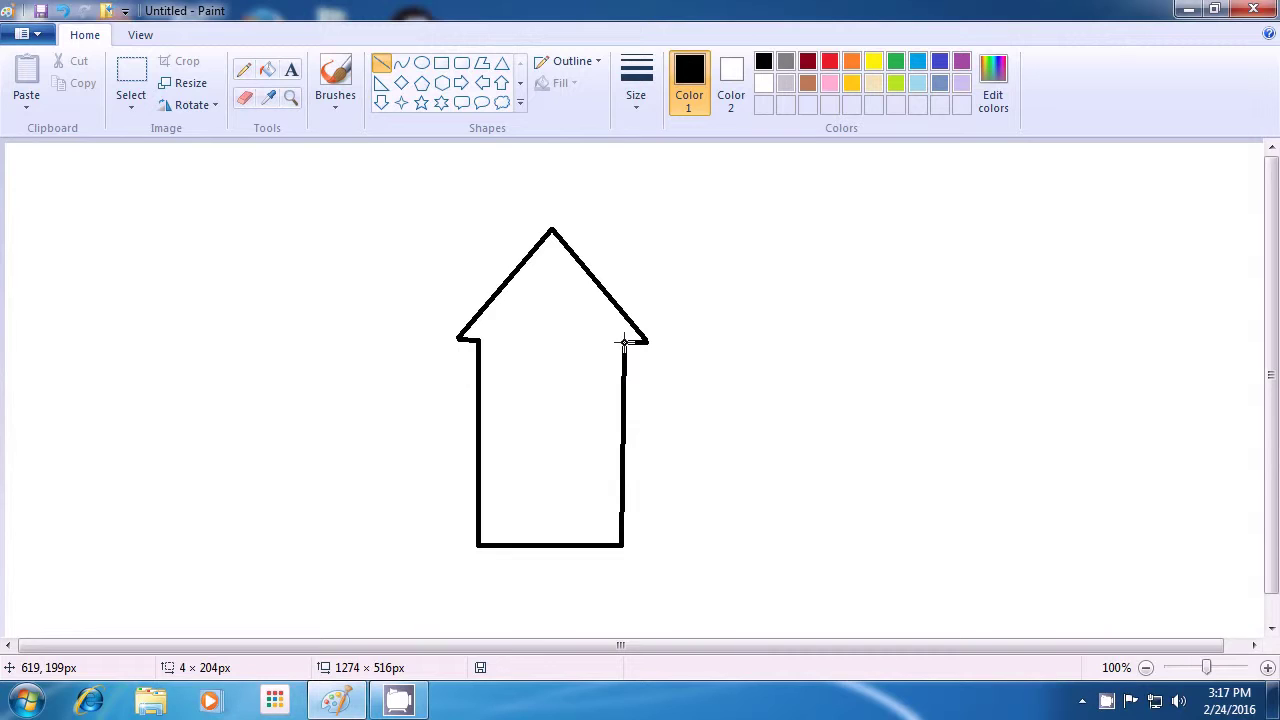
{"action": "left_click_drag", "start_coordinate": [624, 343], "coordinate": [624, 343]}
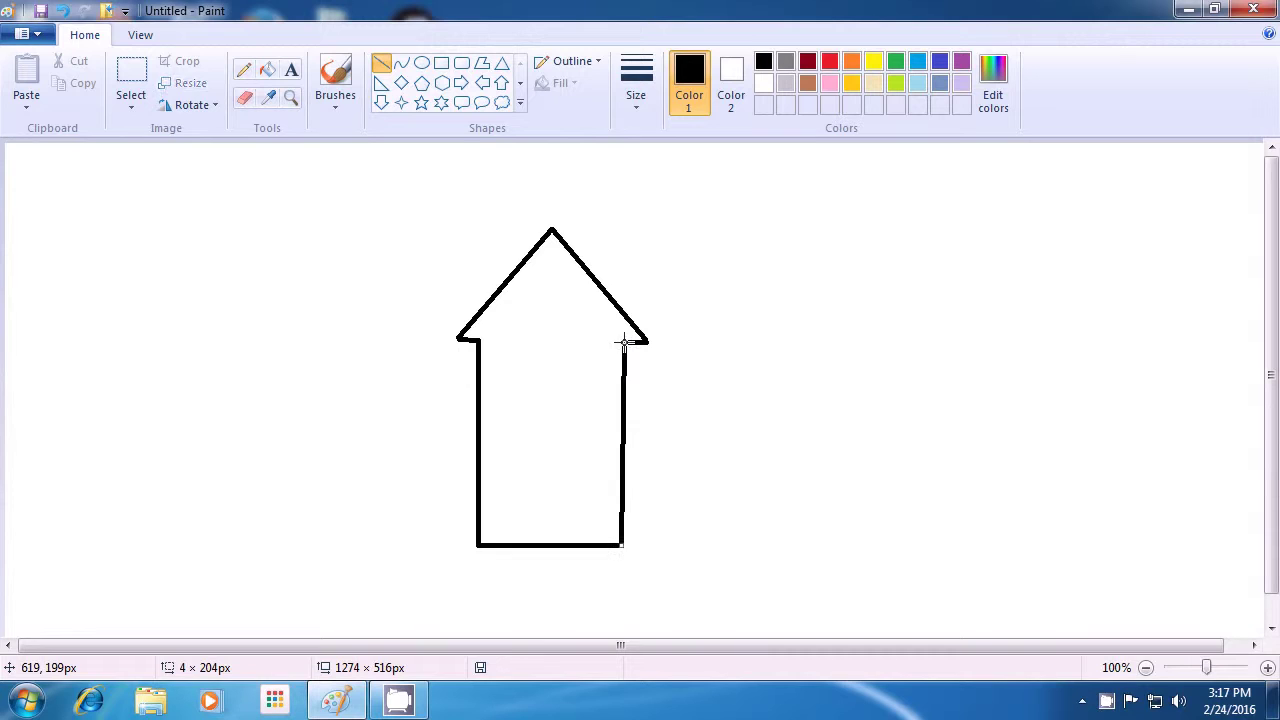
{"action": "left_click", "coordinate": [703, 361]}
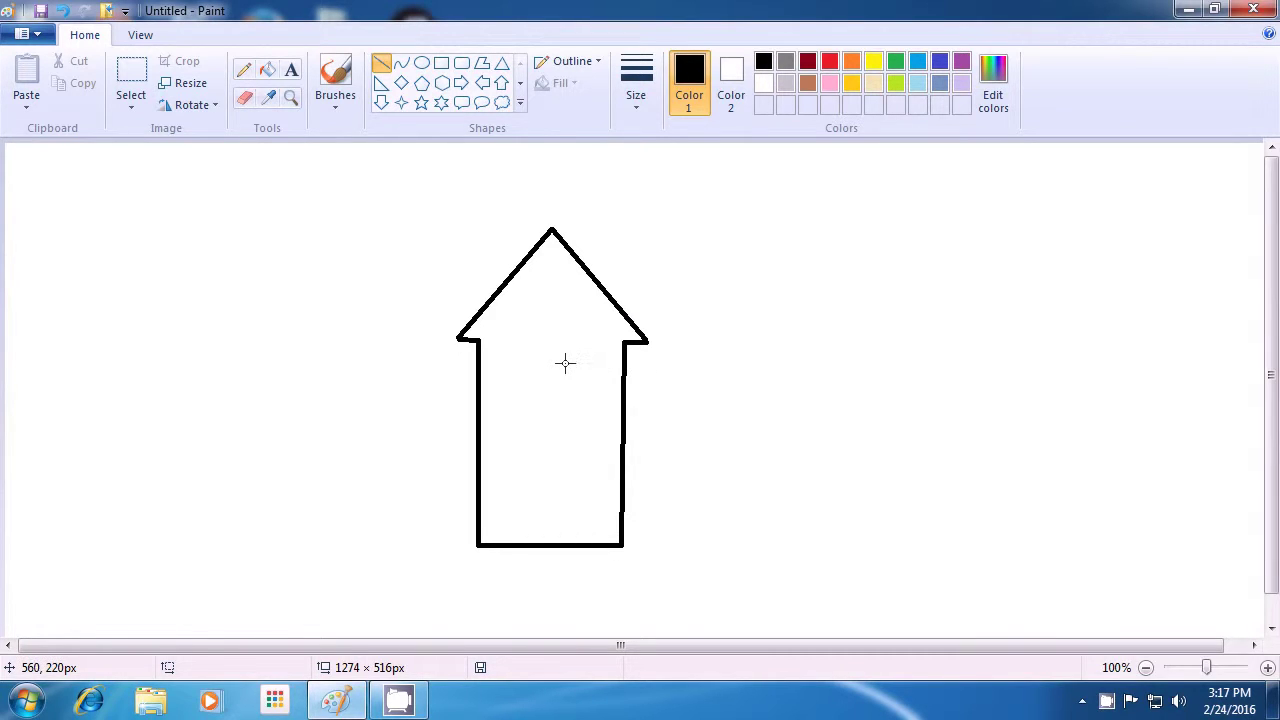
- Draw a tall rectangular door outline about 116 px high from straight lines beside the right wall
{"action": "left_click_drag", "start_coordinate": [565, 363], "coordinate": [614, 363]}
{"action": "left_click", "coordinate": [646, 364]}
{"action": "left_click_drag", "start_coordinate": [615, 361], "coordinate": [615, 476]}
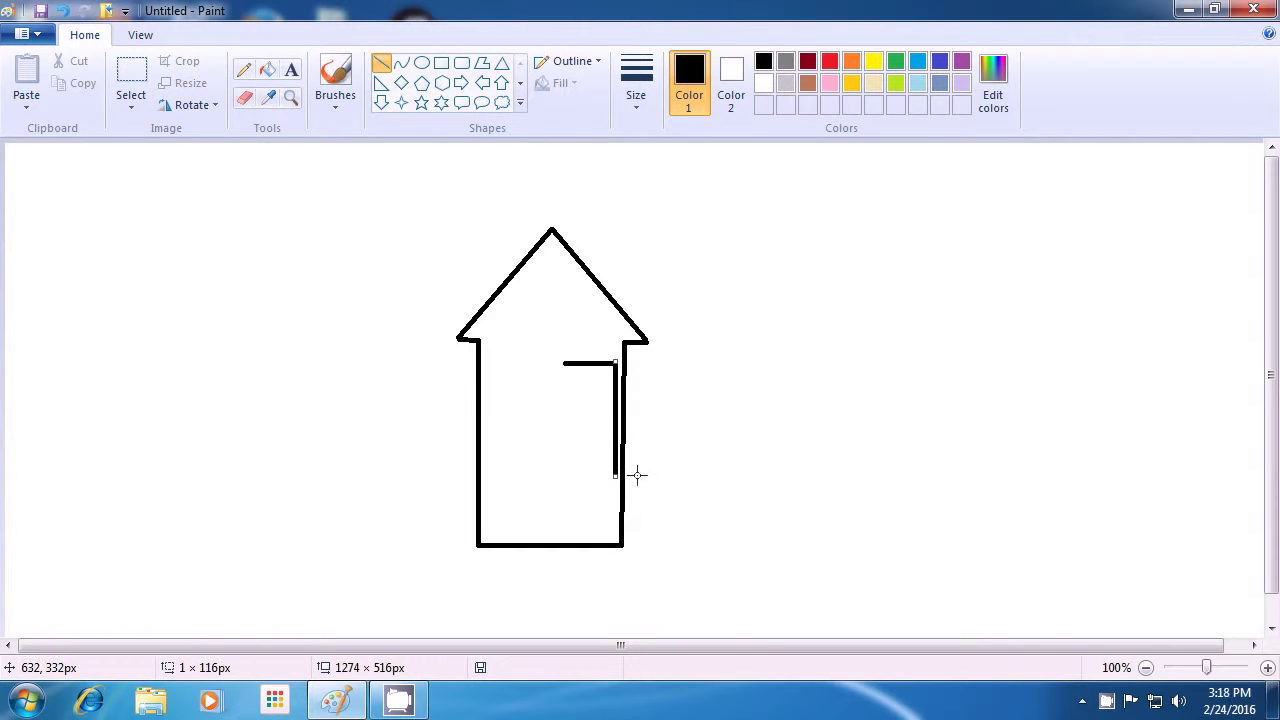
{"action": "left_click", "coordinate": [658, 472]}
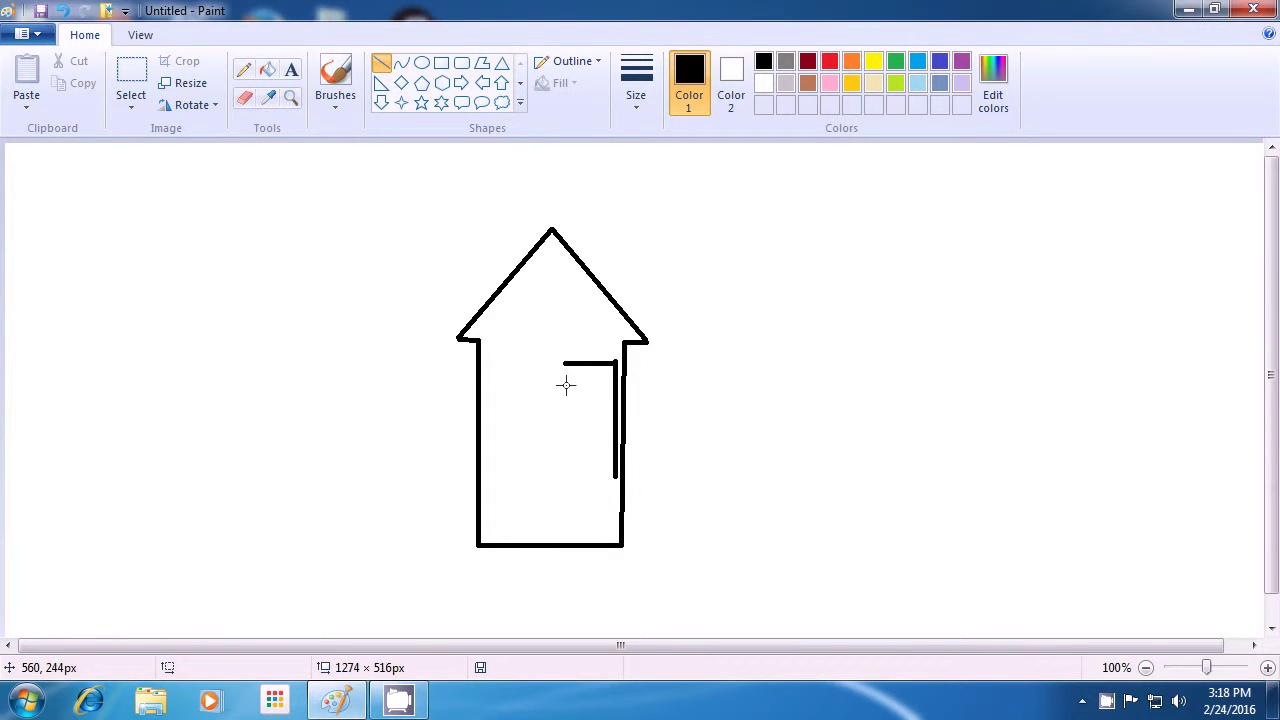
{"action": "left_click_drag", "start_coordinate": [563, 366], "coordinate": [563, 476]}
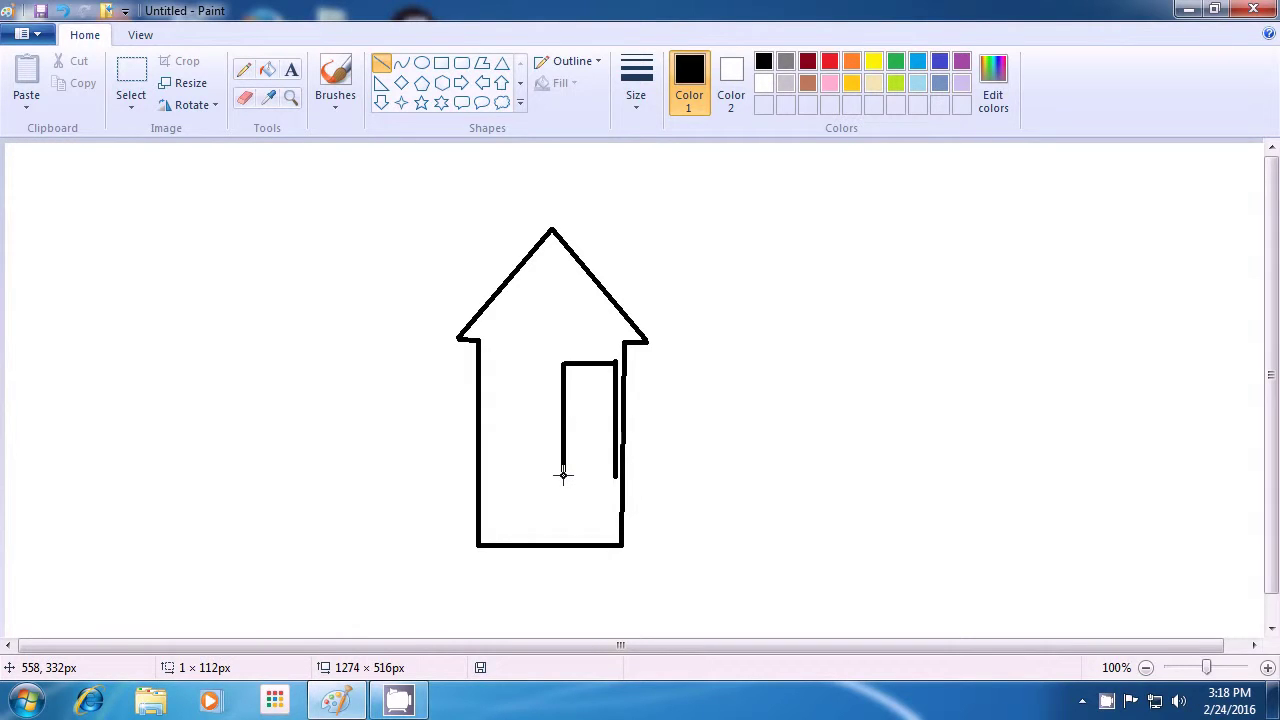
{"action": "left_click_drag", "start_coordinate": [563, 476], "coordinate": [563, 479]}
{"action": "left_click", "coordinate": [686, 465]}
{"action": "left_click_drag", "start_coordinate": [563, 479], "coordinate": [616, 480]}
{"action": "left_click", "coordinate": [705, 479]}
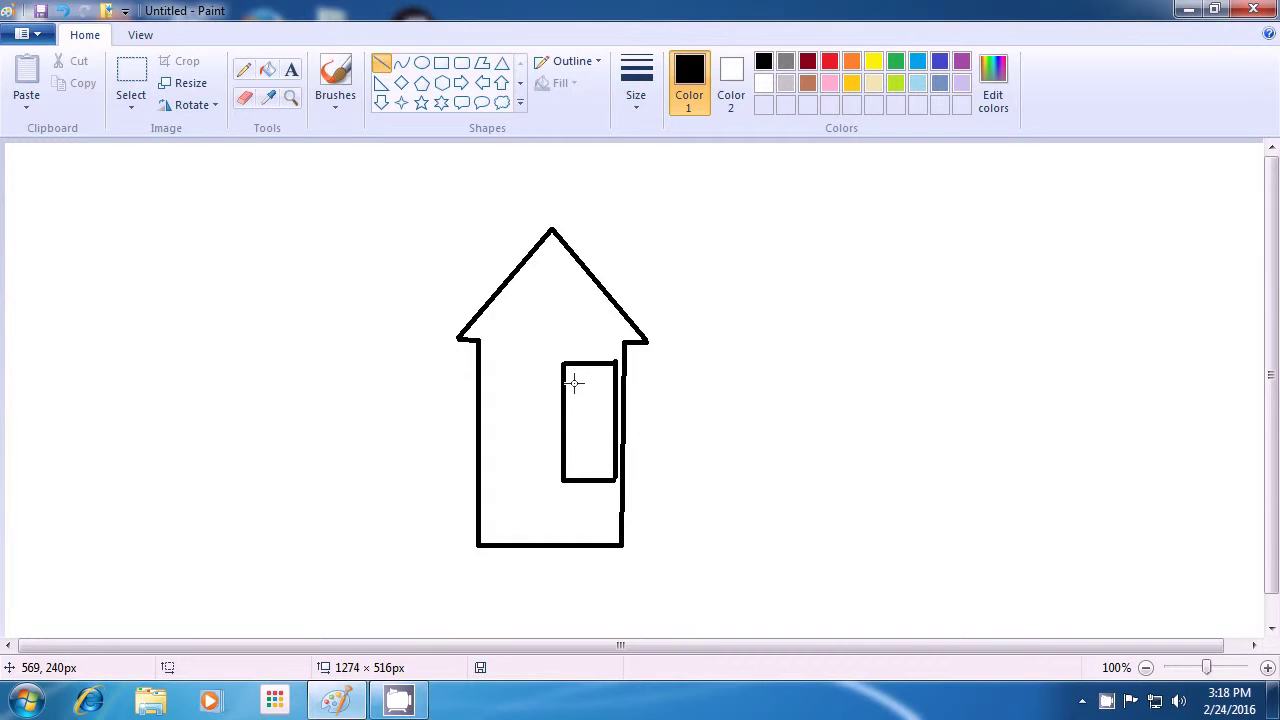
- Draw a small rectangular window about 35 px wide in the upper part of the door from four straight lines
{"action": "left_click_drag", "start_coordinate": [572, 382], "coordinate": [573, 431]}
{"action": "left_click", "coordinate": [676, 426]}
{"action": "left_click_drag", "start_coordinate": [571, 433], "coordinate": [607, 433]}
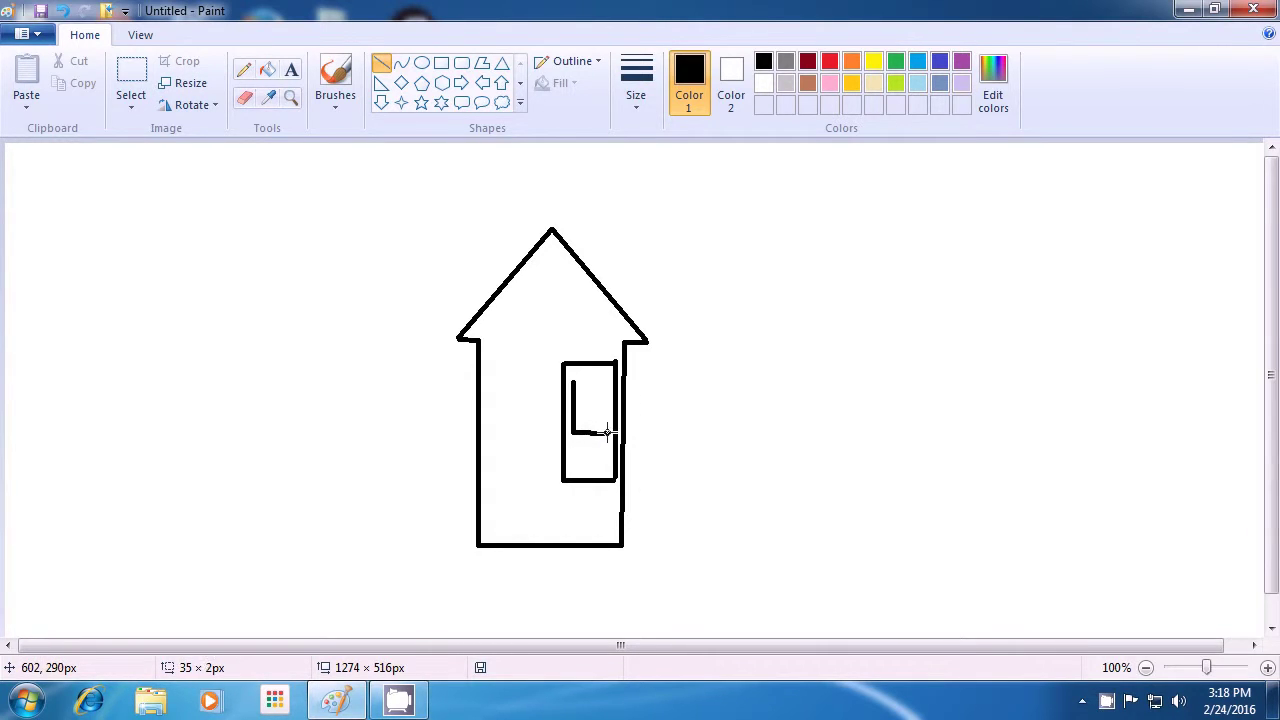
{"action": "left_click", "coordinate": [677, 430]}
{"action": "left_click_drag", "start_coordinate": [610, 432], "coordinate": [609, 380]}
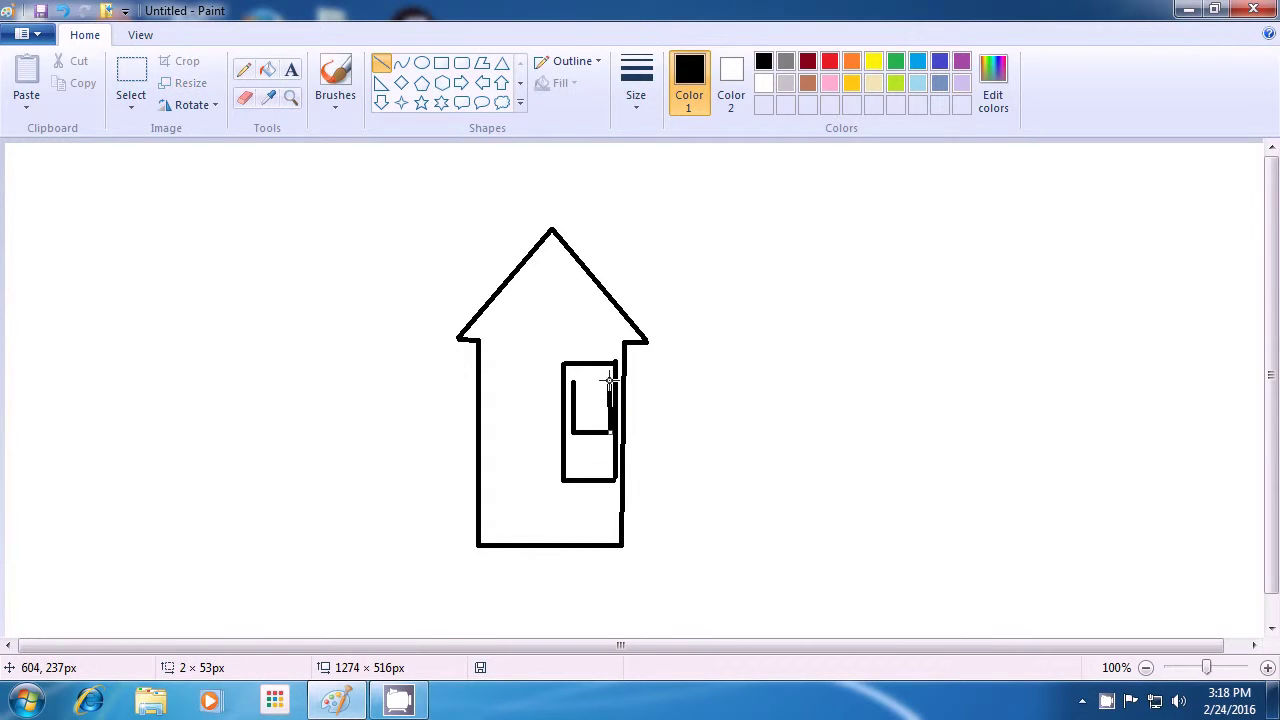
{"action": "key", "text": "Escape"}
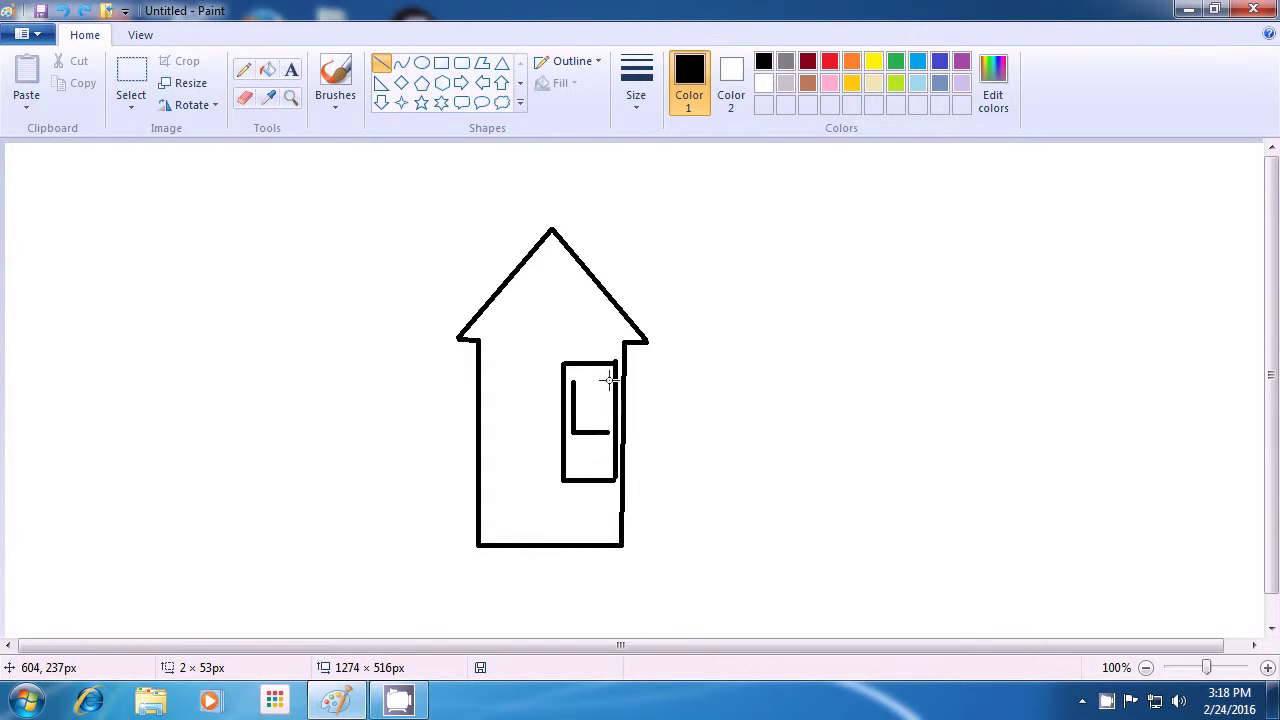
{"action": "left_click", "coordinate": [606, 432]}
{"action": "left_click_drag", "start_coordinate": [606, 422], "coordinate": [610, 398]}
{"action": "left_click_drag", "start_coordinate": [610, 391], "coordinate": [606, 383]}
{"action": "left_click", "coordinate": [700, 397]}
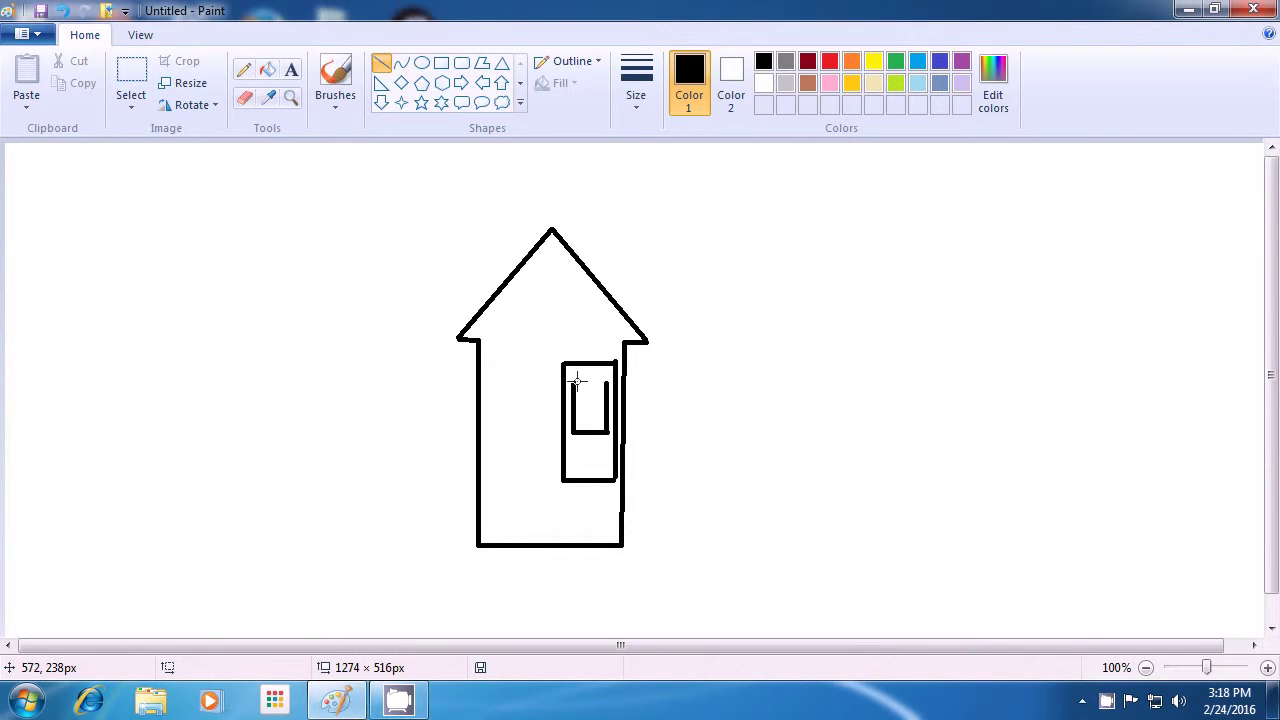
{"action": "left_click_drag", "start_coordinate": [572, 380], "coordinate": [606, 383]}
{"action": "left_click", "coordinate": [705, 386]}
- Draw a rectangular window about 64 px tall beside the left wall, extending its bottom line slightly past the right side
{"action": "left_click_drag", "start_coordinate": [486, 382], "coordinate": [522, 382]}
{"action": "left_click", "coordinate": [675, 391]}
{"action": "left_click_drag", "start_coordinate": [488, 384], "coordinate": [488, 443]}
{"action": "left_click", "coordinate": [752, 423]}
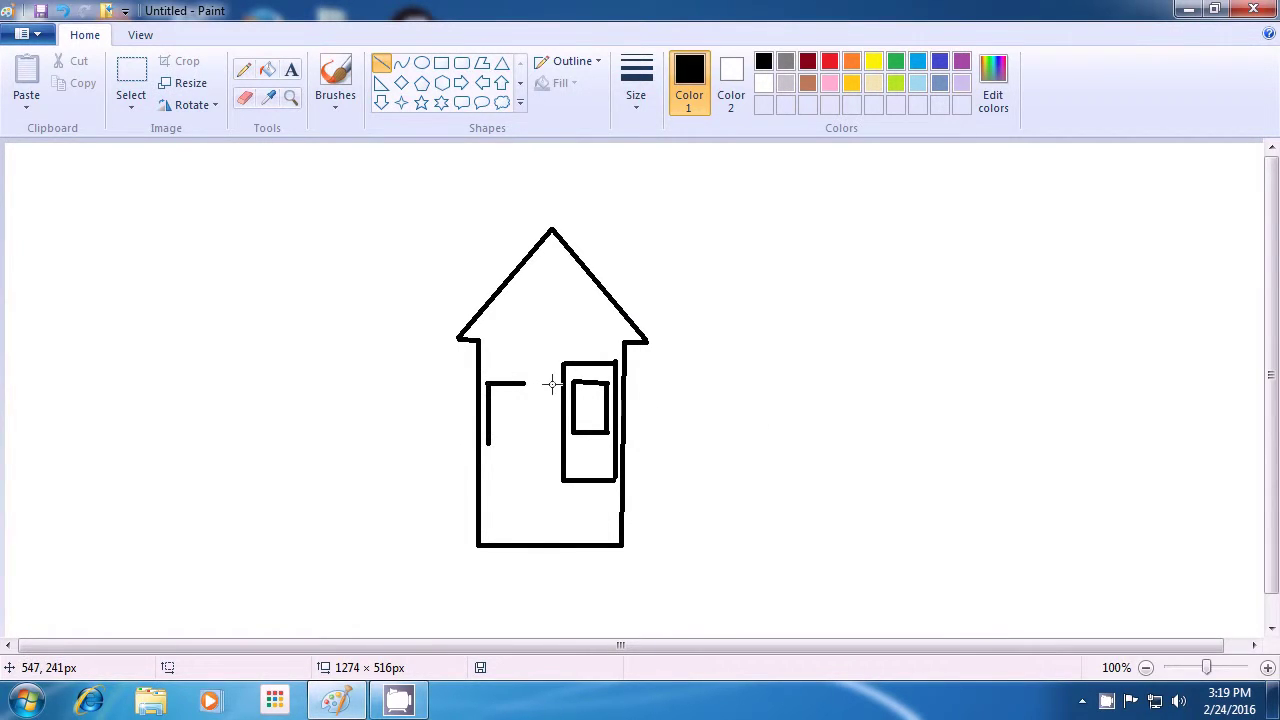
{"action": "left_click_drag", "start_coordinate": [524, 383], "coordinate": [526, 449]}
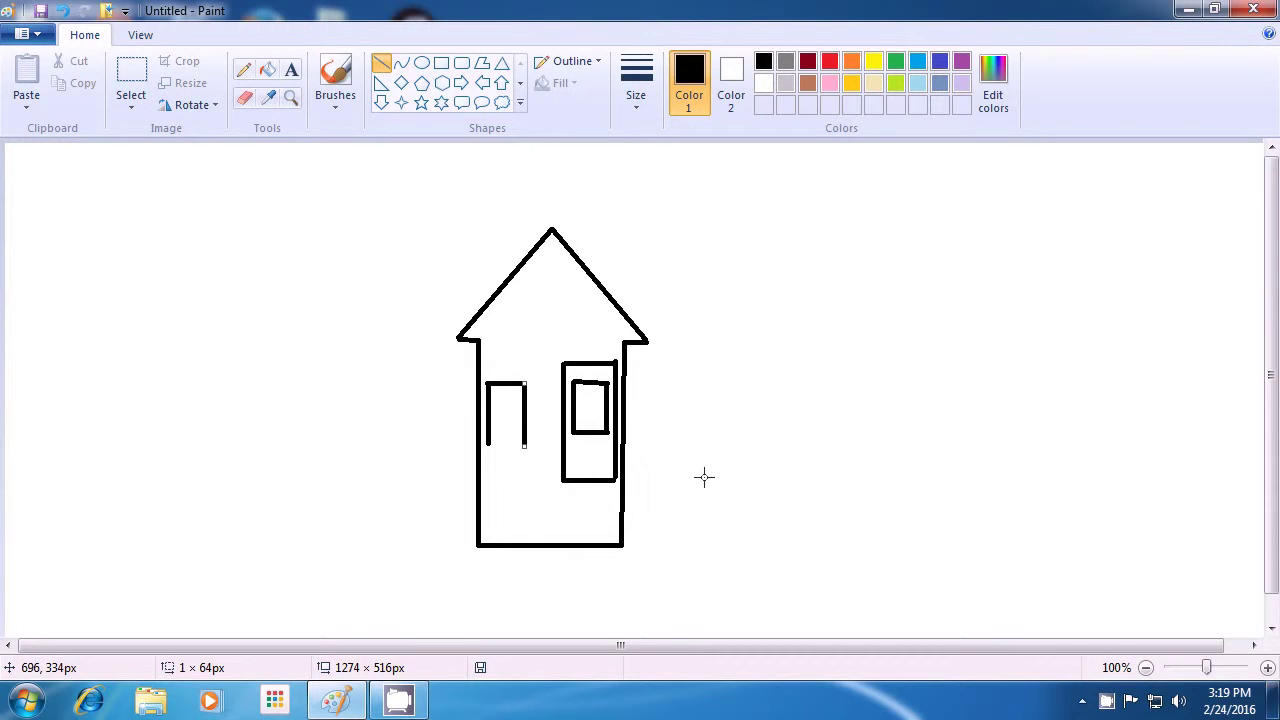
{"action": "left_click", "coordinate": [750, 476]}
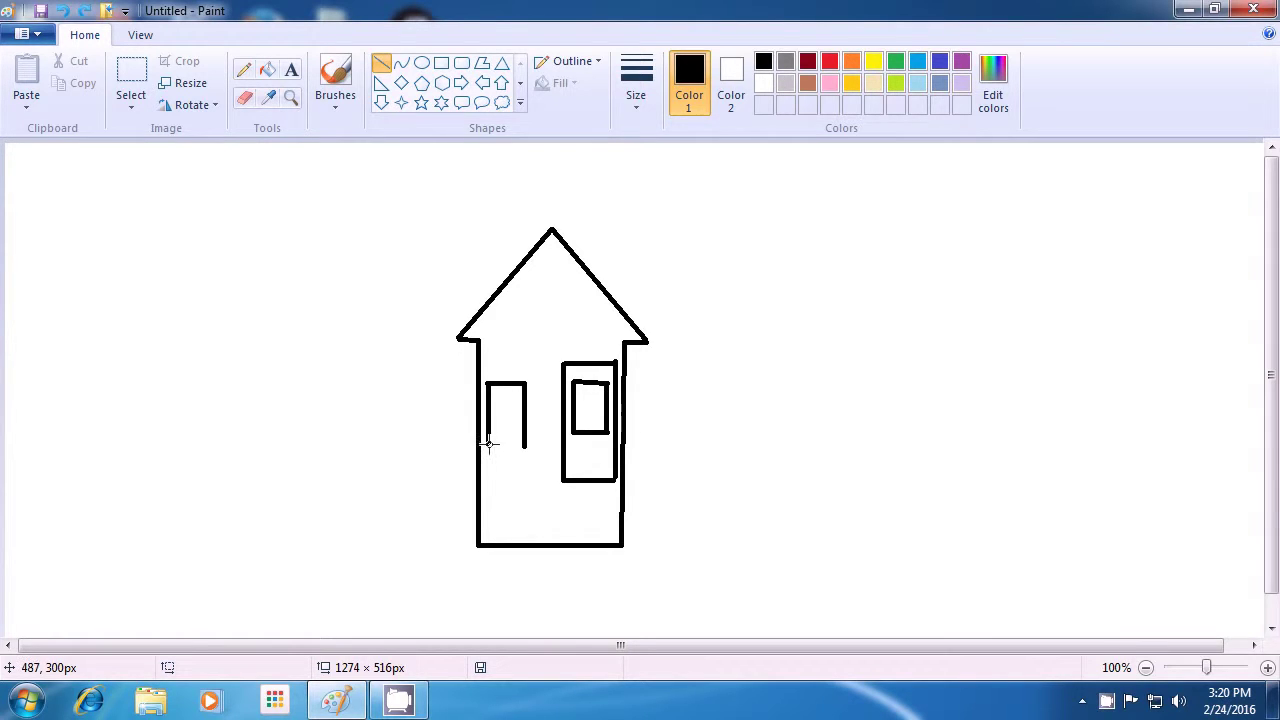
{"action": "left_click_drag", "start_coordinate": [488, 445], "coordinate": [532, 449]}
{"action": "left_click", "coordinate": [697, 434]}
- Draw the remaining sides of a narrow window sill directly below the left window
{"action": "mouse_move", "coordinate": [534, 447]}
{"action": "left_mouse_down"}
{"action": "mouse_move", "coordinate": [534, 462]}
{"action": "mouse_move", "coordinate": [486, 461]}
{"action": "left_mouse_up"}
{"action": "left_click", "coordinate": [726, 460]}
{"action": "left_click", "coordinate": [457, 478]}
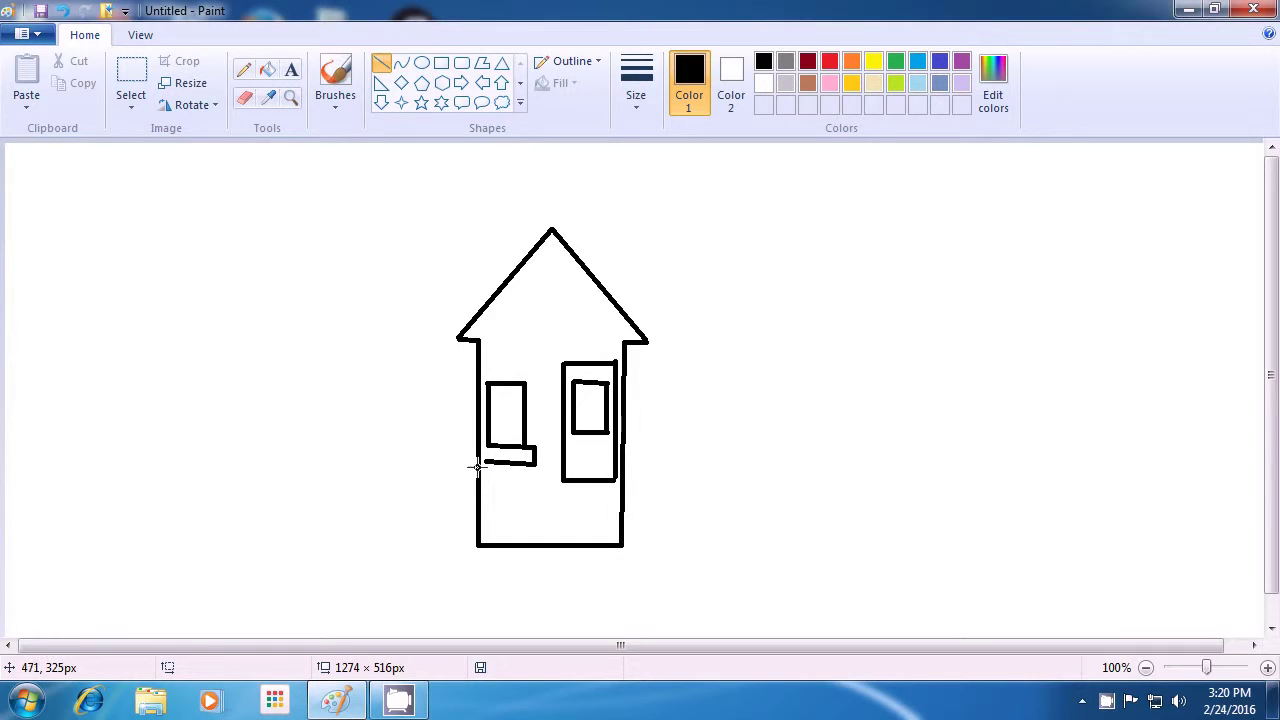
{"action": "left_click_drag", "start_coordinate": [486, 462], "coordinate": [486, 450]}
{"action": "left_click", "coordinate": [809, 448]}
- Draw a rectangular window about 64 px wide centred under the roof peak from four straight lines
{"action": "left_click_drag", "start_coordinate": [519, 297], "coordinate": [519, 339]}
{"action": "left_click", "coordinate": [709, 310]}
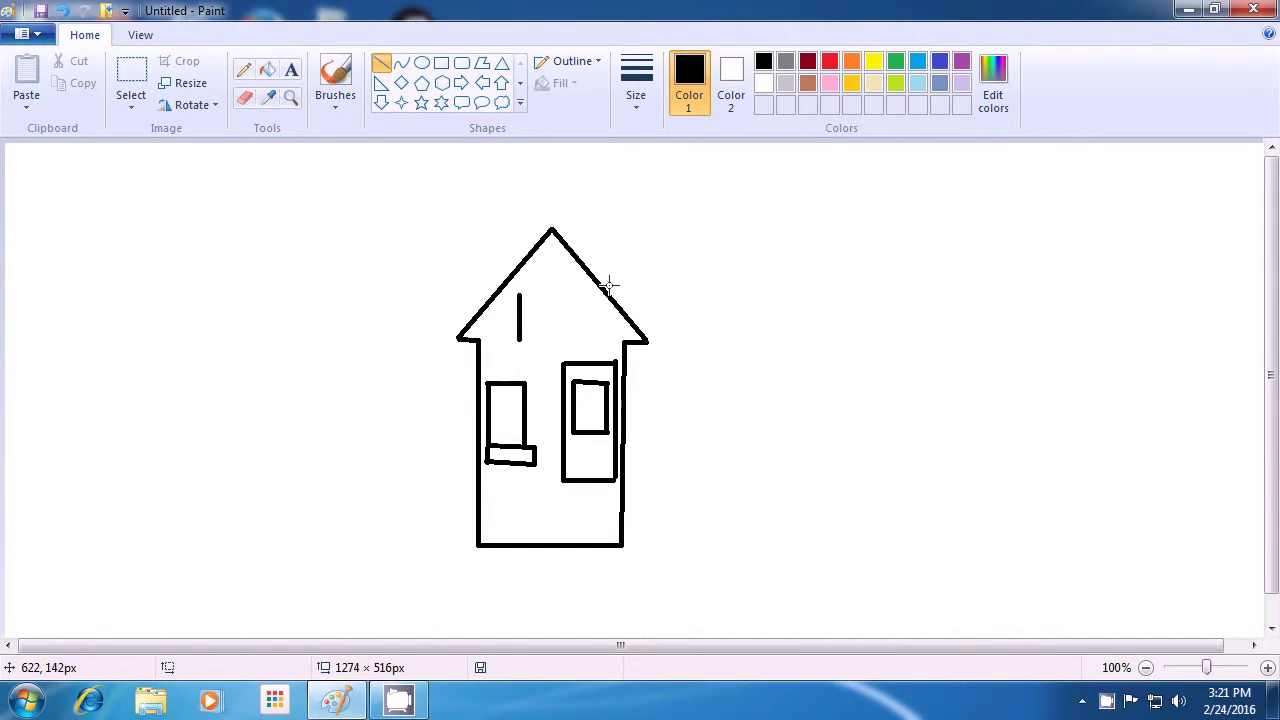
{"action": "left_click_drag", "start_coordinate": [519, 295], "coordinate": [579, 297]}
{"action": "left_click", "coordinate": [706, 290]}
{"action": "left_click_drag", "start_coordinate": [582, 298], "coordinate": [583, 332]}
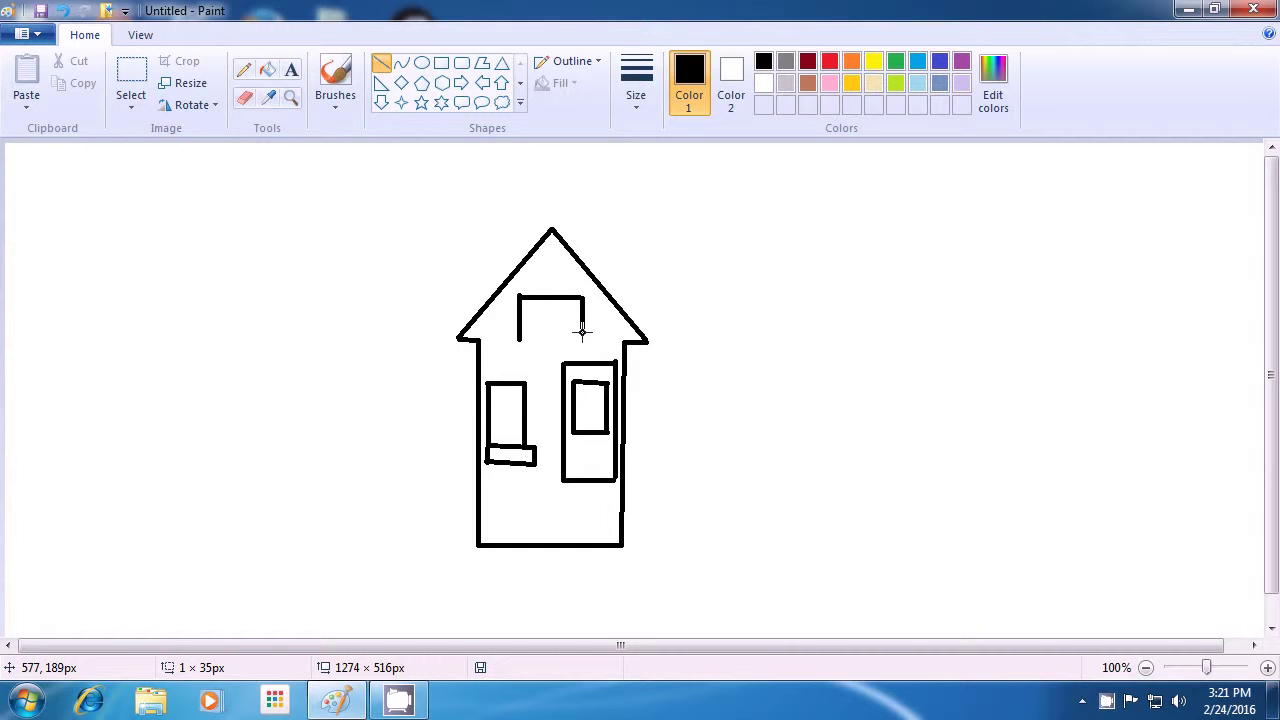
{"action": "left_click_drag", "start_coordinate": [582, 333], "coordinate": [582, 337]}
{"action": "left_click_drag", "start_coordinate": [582, 335], "coordinate": [582, 336]}
{"action": "left_click", "coordinate": [755, 325]}
{"action": "left_click_drag", "start_coordinate": [520, 341], "coordinate": [582, 342]}
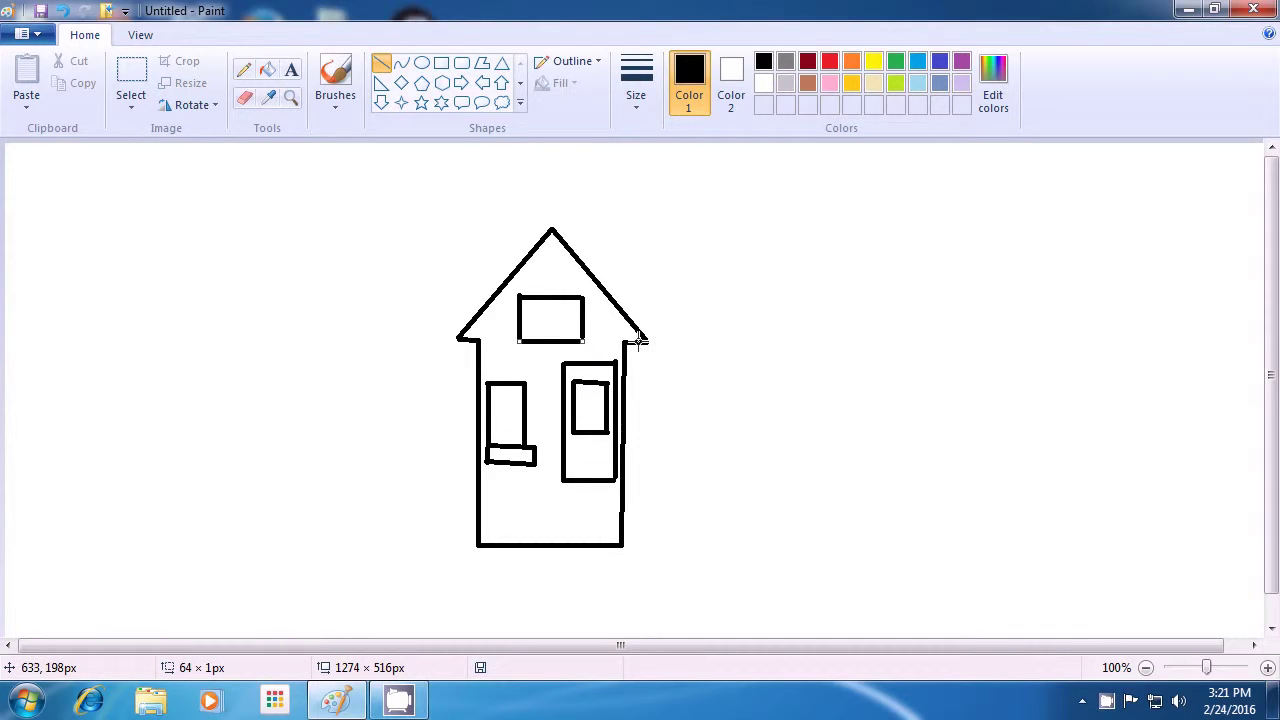
{"action": "left_click_drag", "start_coordinate": [583, 341], "coordinate": [583, 342]}
{"action": "left_click_drag", "start_coordinate": [583, 341], "coordinate": [582, 341]}
{"action": "left_click", "coordinate": [725, 348]}
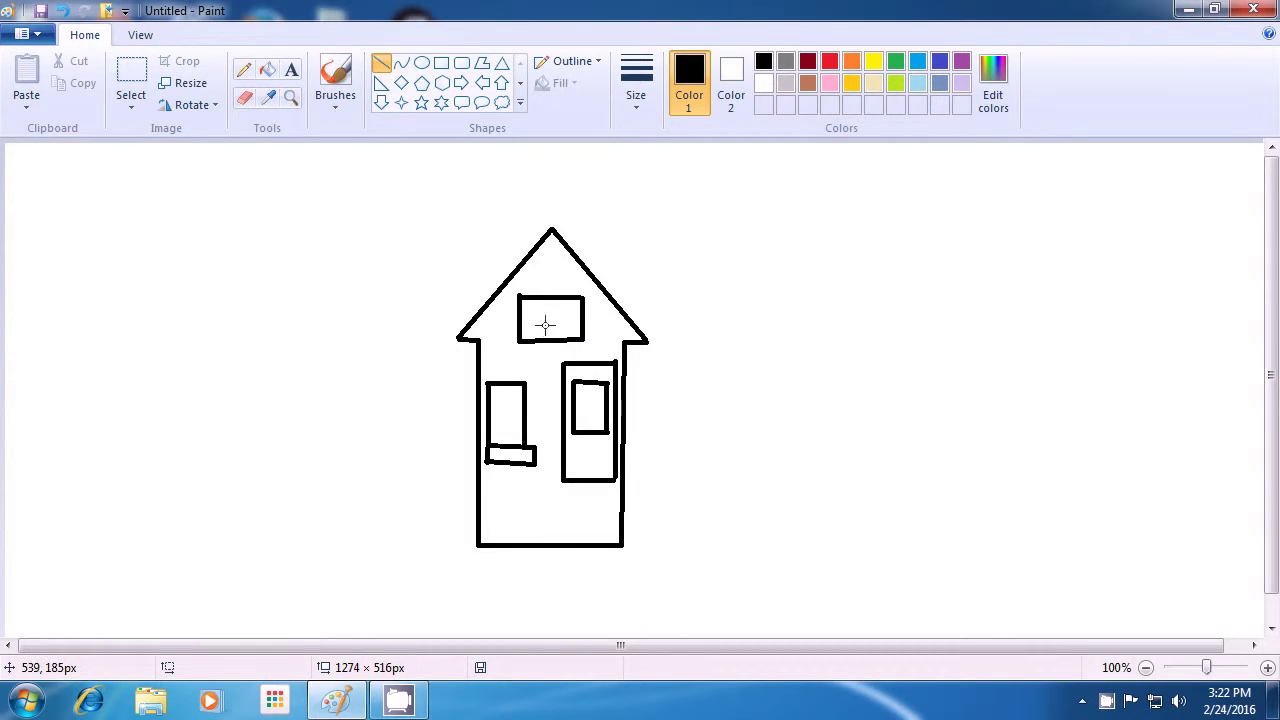
- Divide the window under the roof into panes with a vertical line through its middle and a horizontal line across
{"action": "left_click_drag", "start_coordinate": [548, 294], "coordinate": [548, 340]}
{"action": "left_click", "coordinate": [690, 316]}
{"action": "left_click_drag", "start_coordinate": [520, 318], "coordinate": [547, 318]}
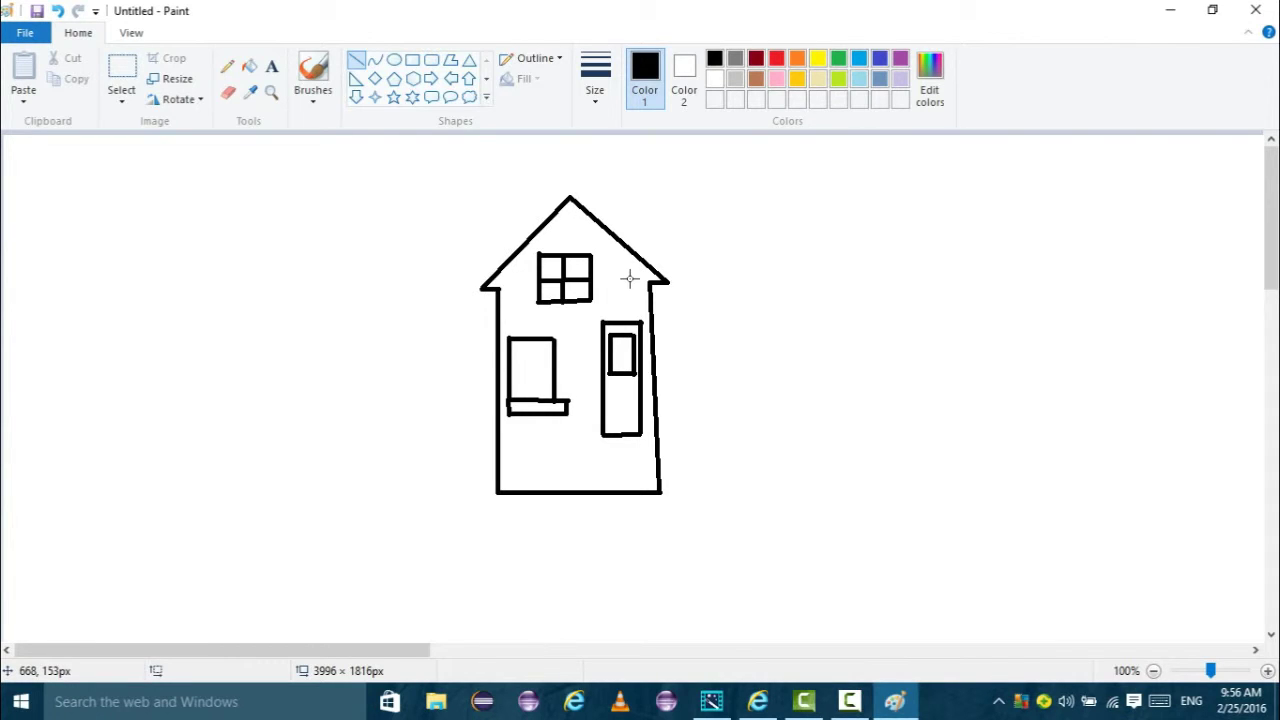
- Select the entire canvas and delete the house drawing
{"action": "key", "text": "ctrl+a"}
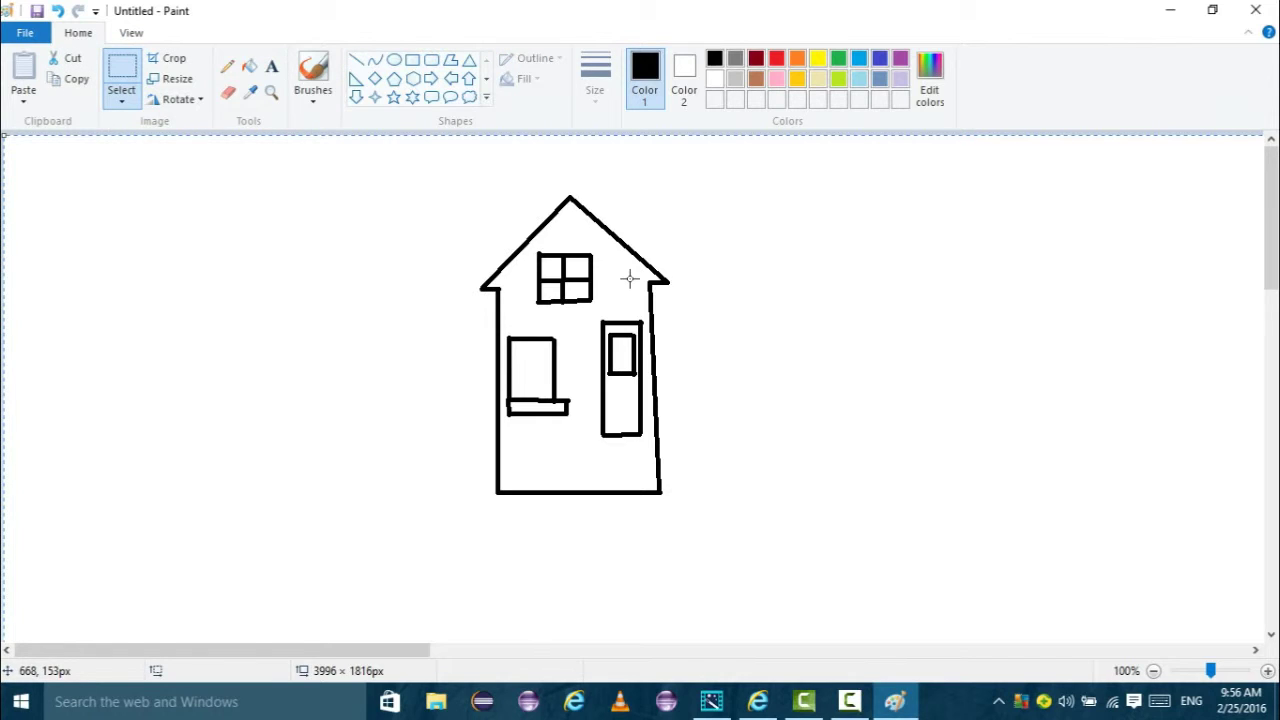
{"action": "key", "text": "Delete"}
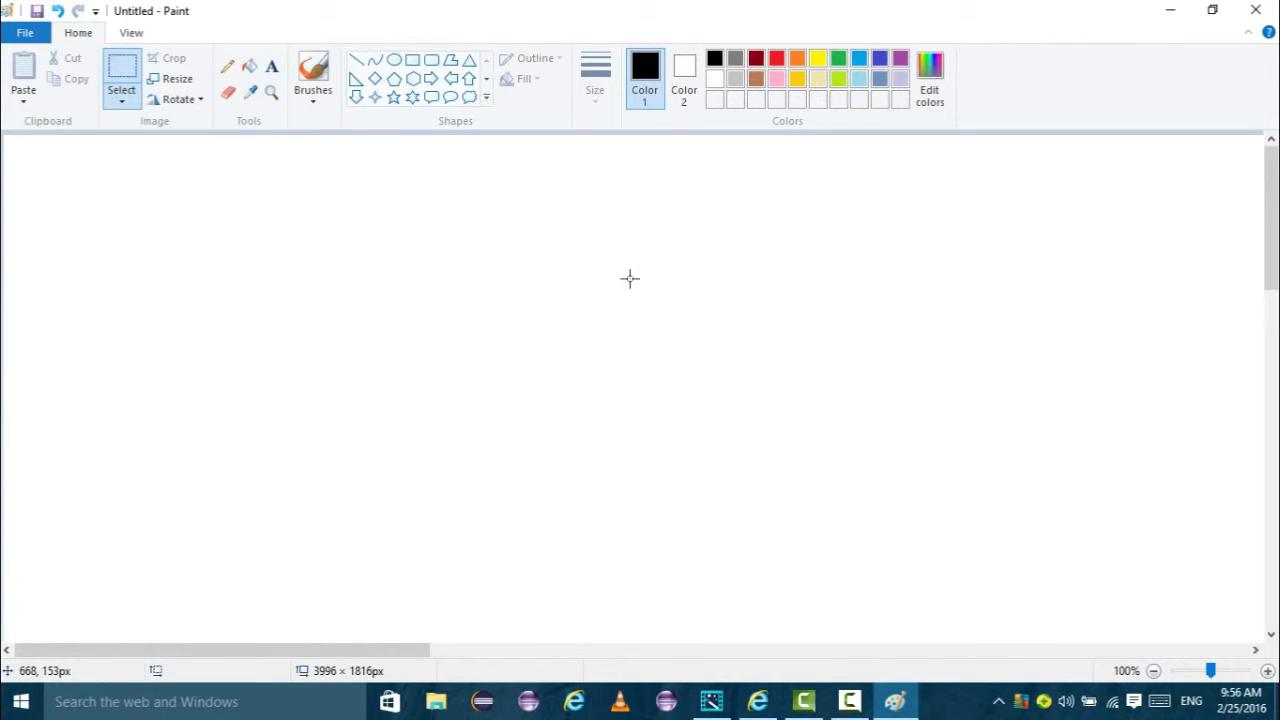
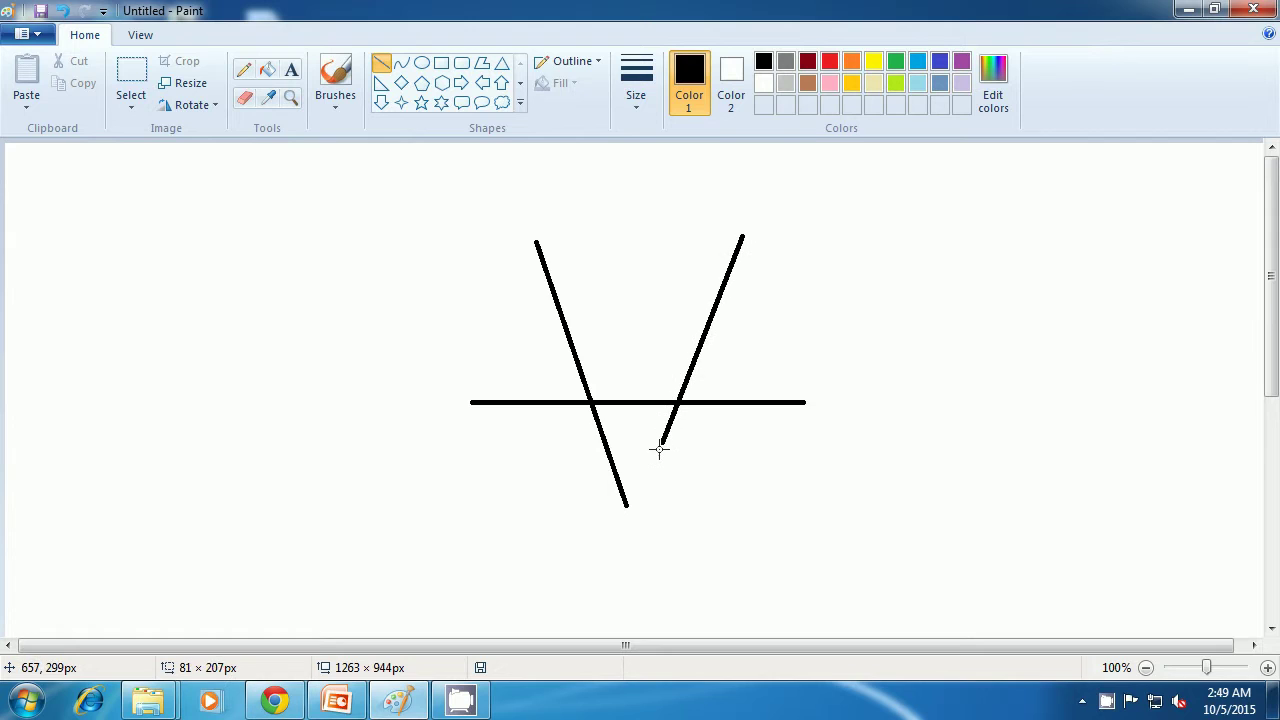
- Complete the five-pointed star with straight lines joining its upper-left point to the right point and its left point to the upper-right point
{"action": "left_click", "coordinate": [736, 477]}
{"action": "left_click_drag", "start_coordinate": [536, 243], "coordinate": [806, 401]}
{"action": "left_click", "coordinate": [863, 354]}
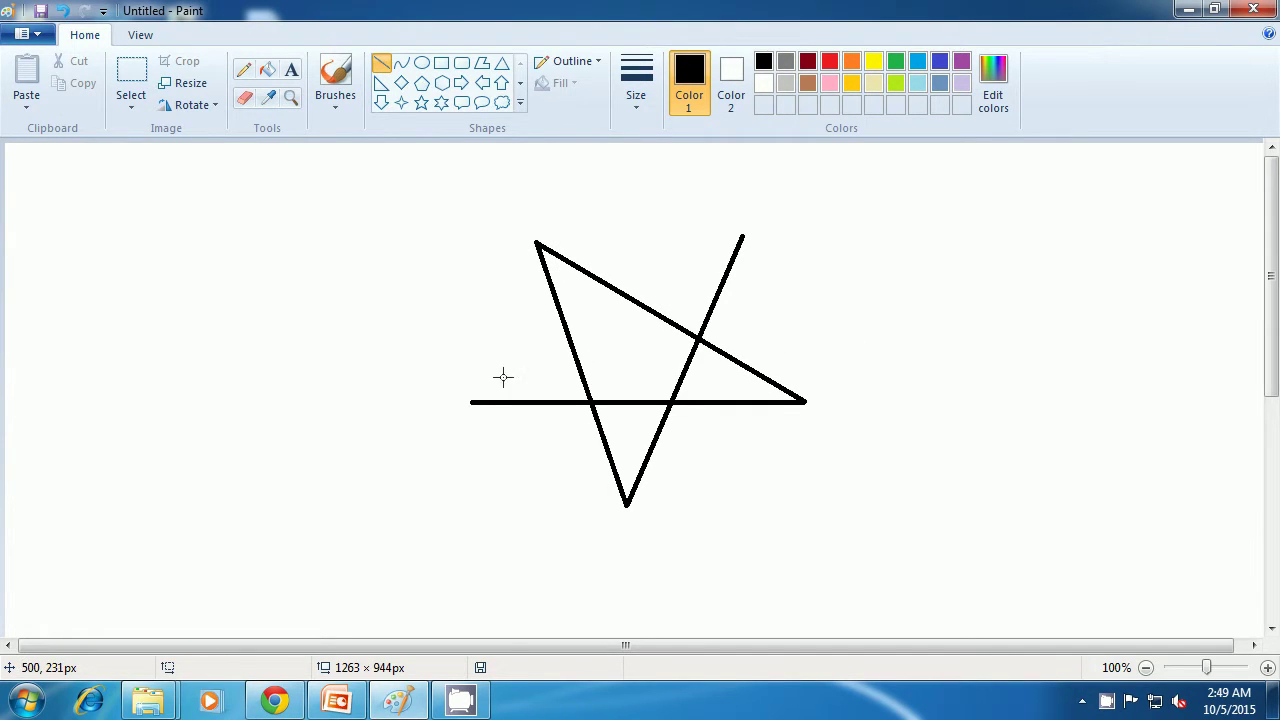
{"action": "left_click_drag", "start_coordinate": [470, 402], "coordinate": [742, 235]}
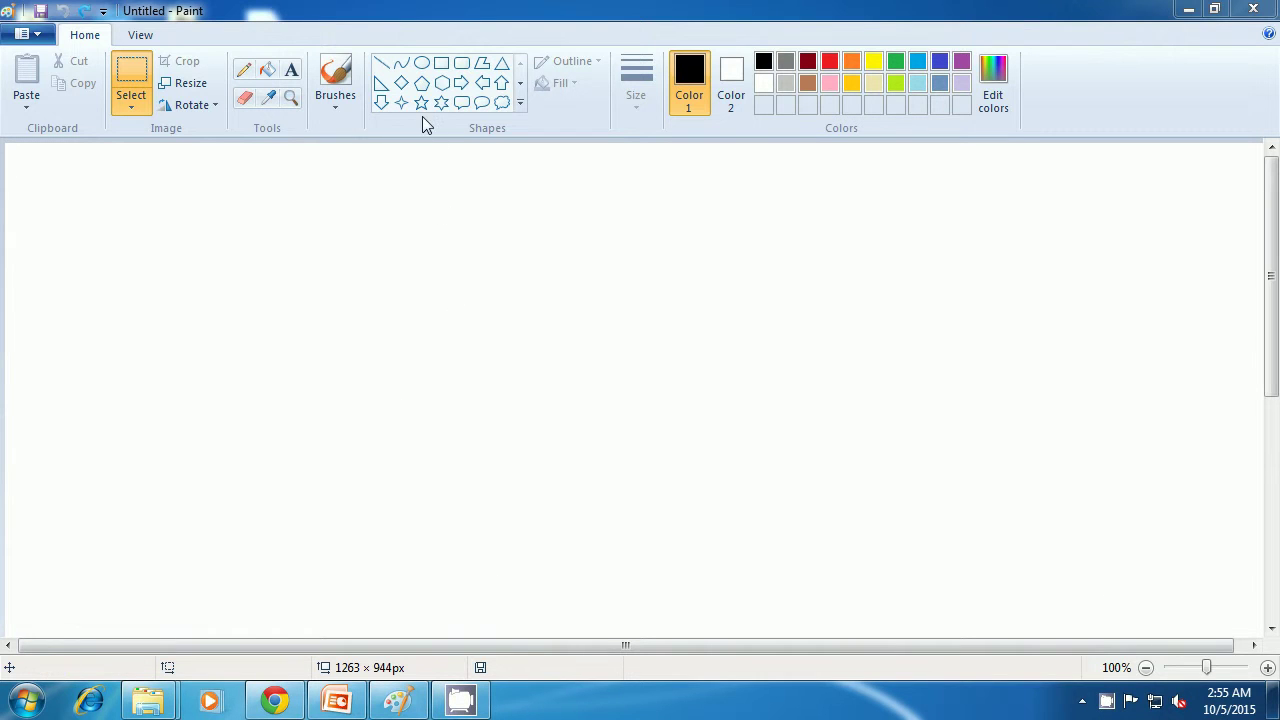
- Draw a narrow upright neck from two parallel vertical lines about 64 px tall, closed by a short horizontal line across the top
{"action": "left_click", "coordinate": [383, 65]}
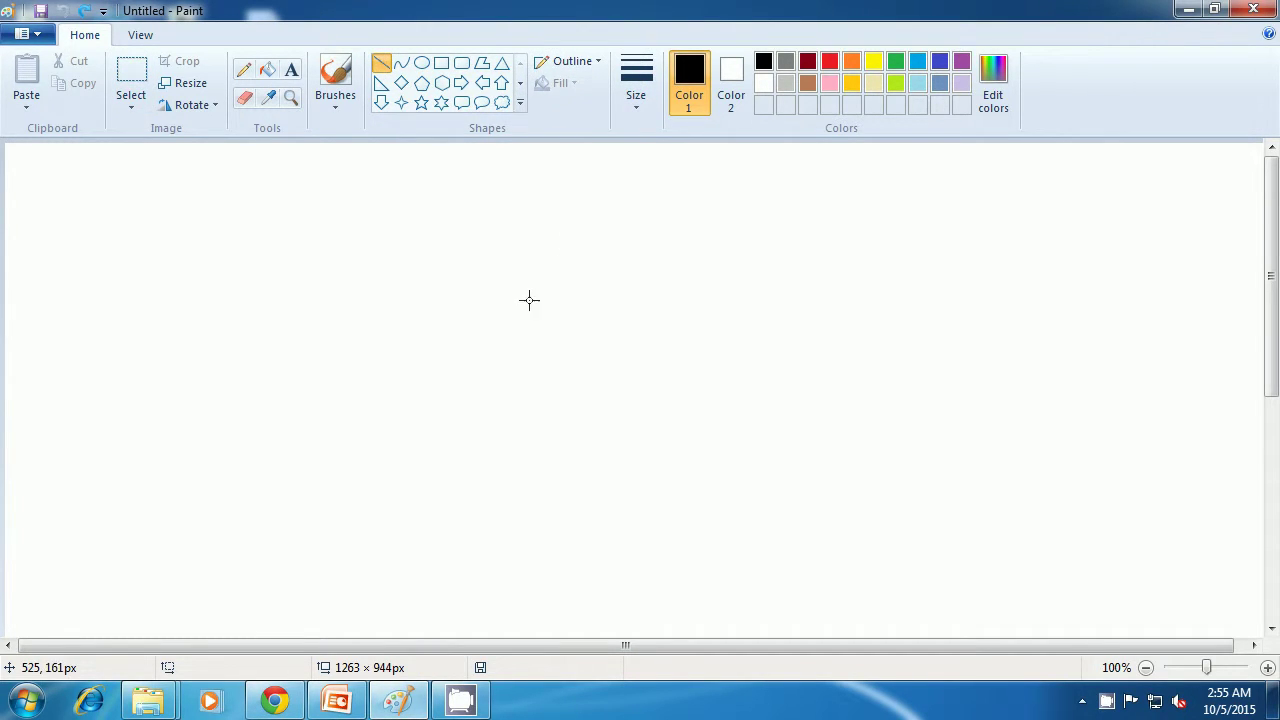
{"action": "left_click_drag", "start_coordinate": [542, 264], "coordinate": [542, 327]}
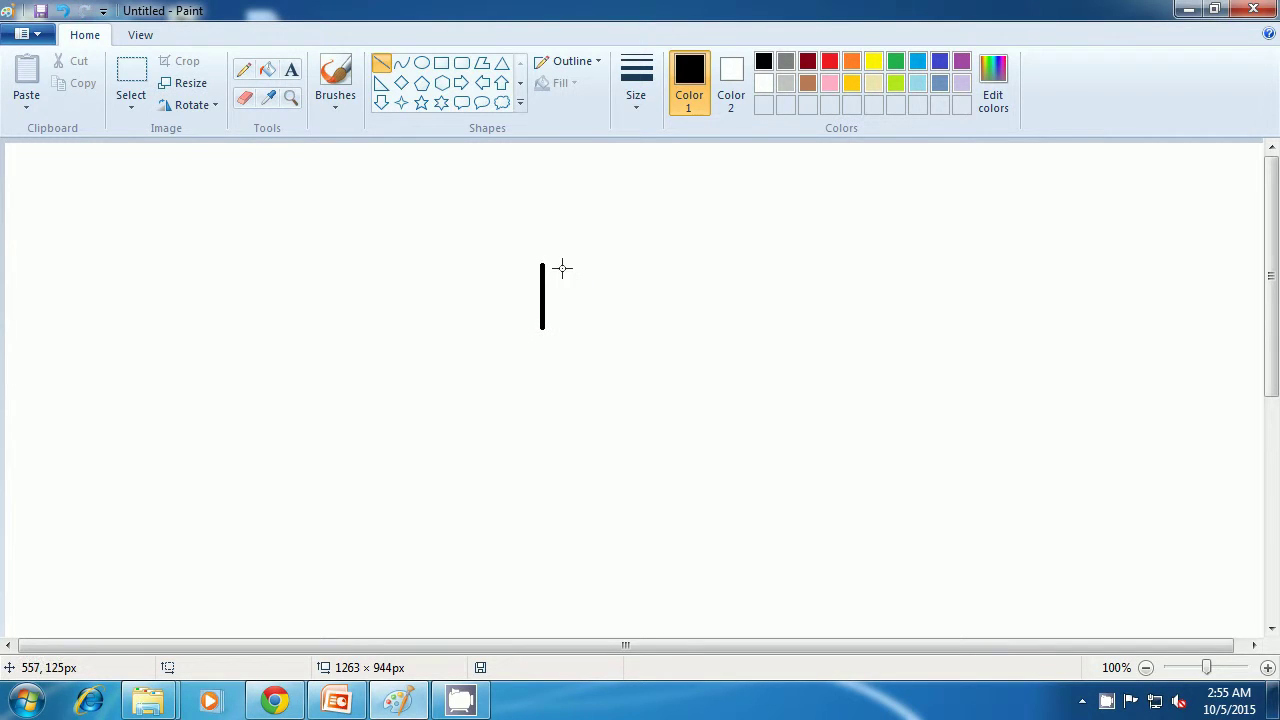
{"action": "left_click_drag", "start_coordinate": [557, 265], "coordinate": [557, 327]}
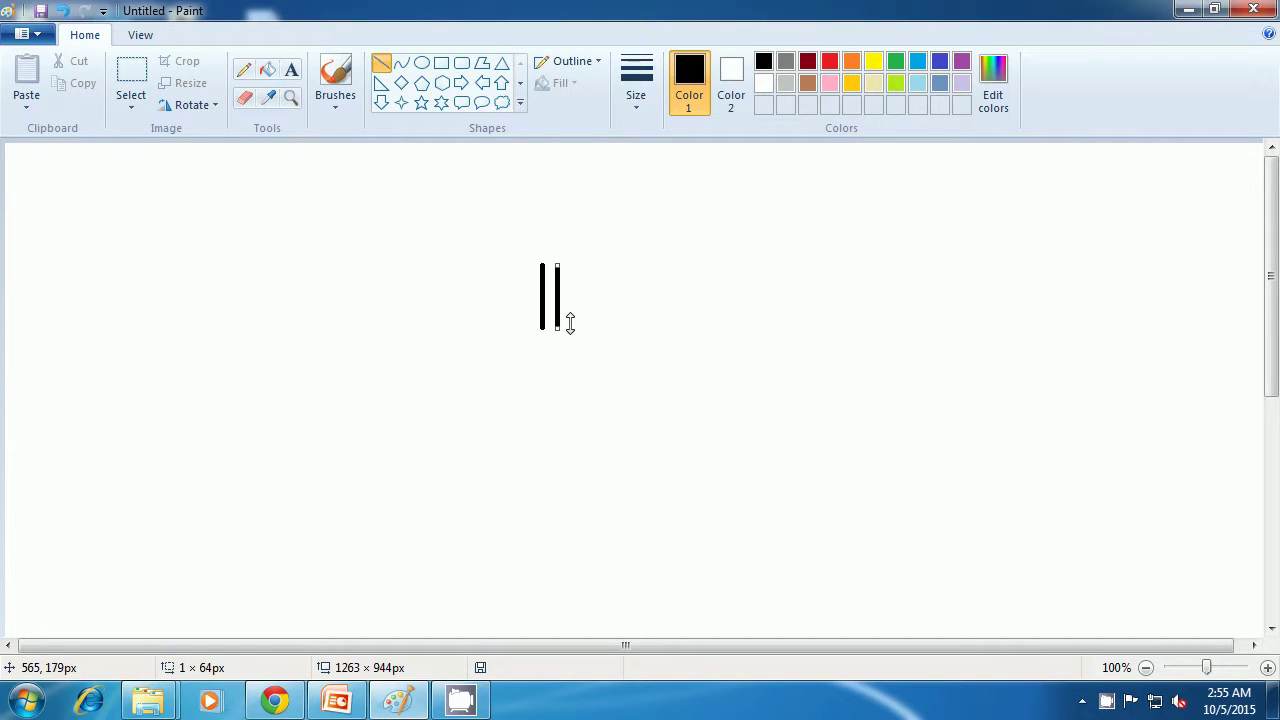
{"action": "left_click", "coordinate": [591, 322]}
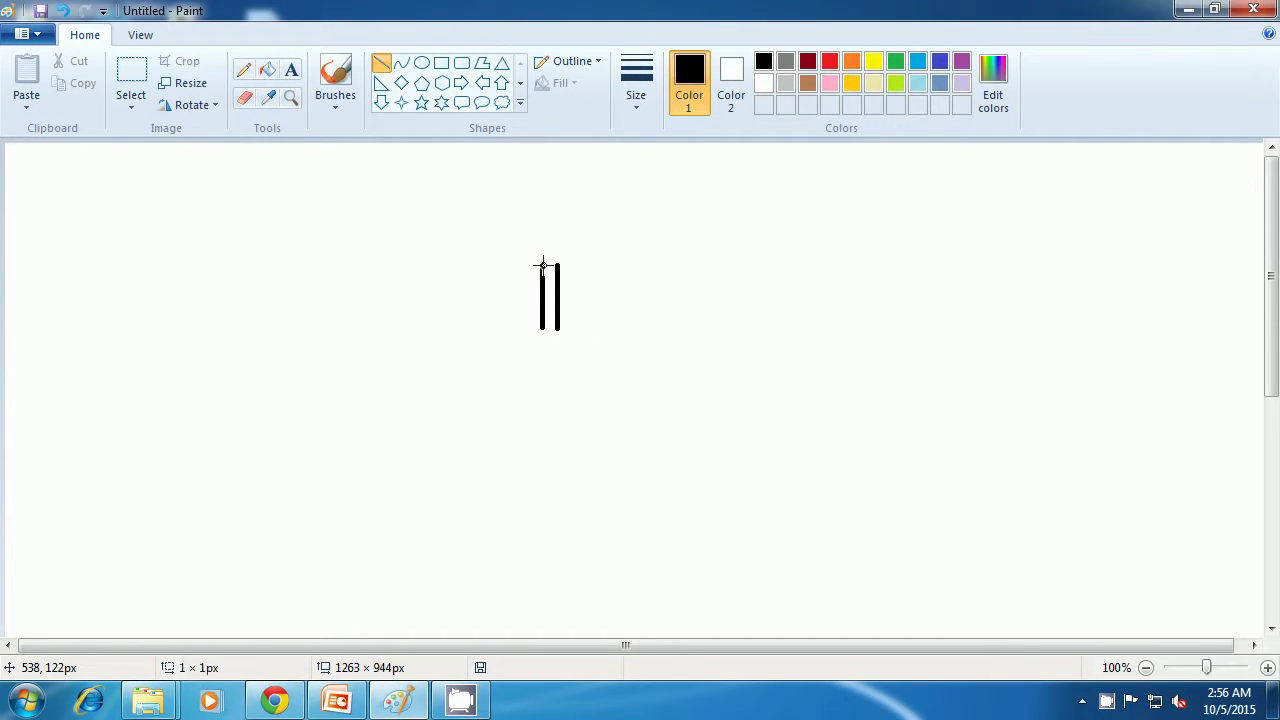
{"action": "left_click_drag", "start_coordinate": [551, 265], "coordinate": [557, 265]}
- Draw two short lines slanting outward and downward from the lower ends of the neck to form its shoulders
{"action": "left_click_drag", "start_coordinate": [541, 326], "coordinate": [526, 337]}
{"action": "left_click_drag", "start_coordinate": [557, 327], "coordinate": [573, 341]}
{"action": "left_click", "coordinate": [671, 326]}
- Draw the body below the shoulders with two vertical sides about 190 px long, closed by a horizontal line at the base
{"action": "left_click_drag", "start_coordinate": [524, 340], "coordinate": [523, 530]}
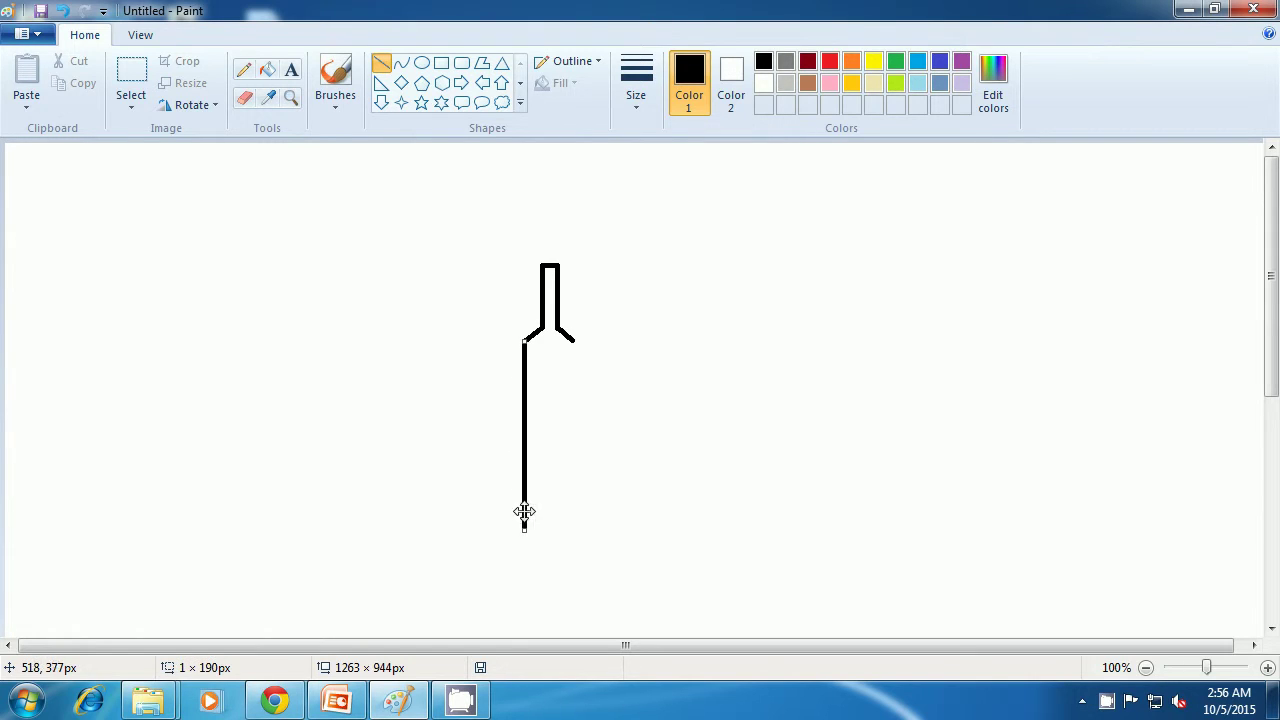
{"action": "mouse_move", "coordinate": [573, 340]}
{"action": "left_mouse_down"}
{"action": "mouse_move", "coordinate": [577, 530]}
{"action": "mouse_move", "coordinate": [562, 542]}
{"action": "mouse_move", "coordinate": [571, 531]}
{"action": "left_mouse_up"}
{"action": "left_click", "coordinate": [626, 520]}
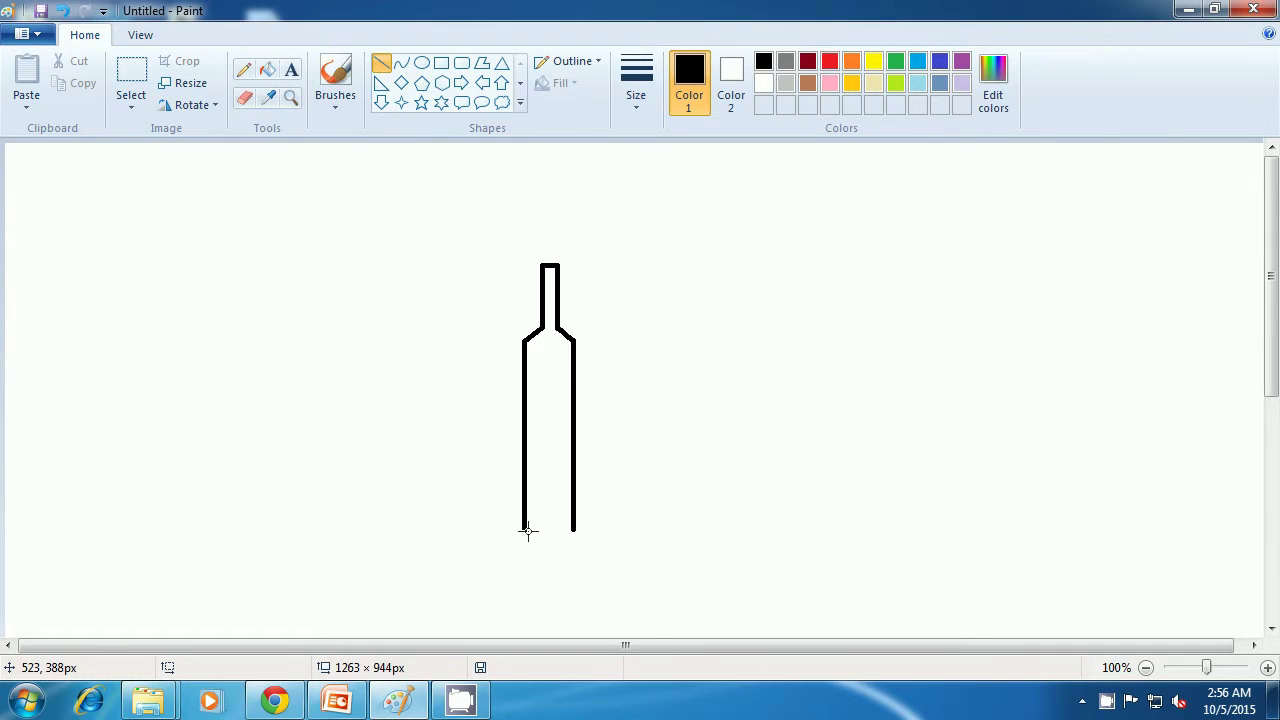
{"action": "left_click_drag", "start_coordinate": [525, 530], "coordinate": [572, 530]}
{"action": "left_click", "coordinate": [691, 511]}
- Draw a horizontal line across the body at shoulder level and a vertical centre line from it down to just above the base
{"action": "left_click_drag", "start_coordinate": [526, 343], "coordinate": [573, 343]}
{"action": "left_click", "coordinate": [627, 335]}
{"action": "left_click_drag", "start_coordinate": [548, 344], "coordinate": [549, 509]}
{"action": "left_click", "coordinate": [611, 494]}
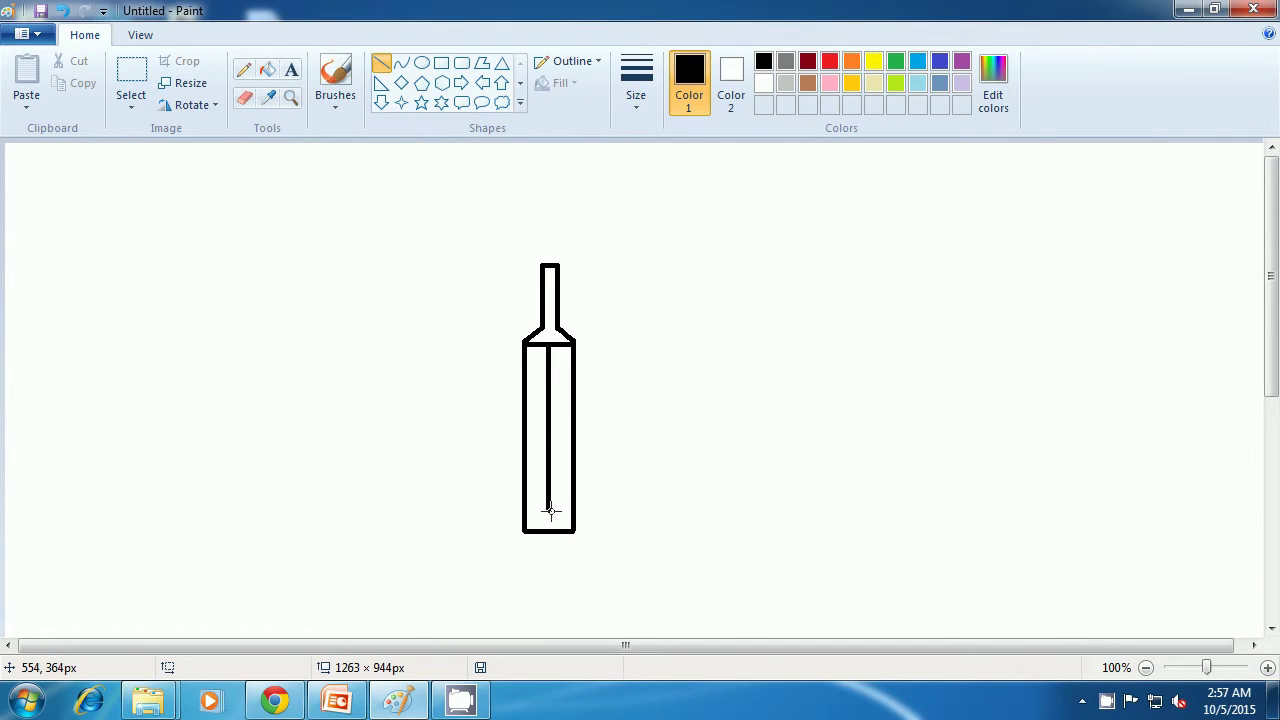
- Join the lower end of the centre line to both bottom corners of the body with short slanted lines
{"action": "left_click_drag", "start_coordinate": [524, 530], "coordinate": [547, 512]}
{"action": "left_click", "coordinate": [606, 494]}
{"action": "left_click_drag", "start_coordinate": [547, 509], "coordinate": [571, 529]}
{"action": "left_click", "coordinate": [645, 489]}
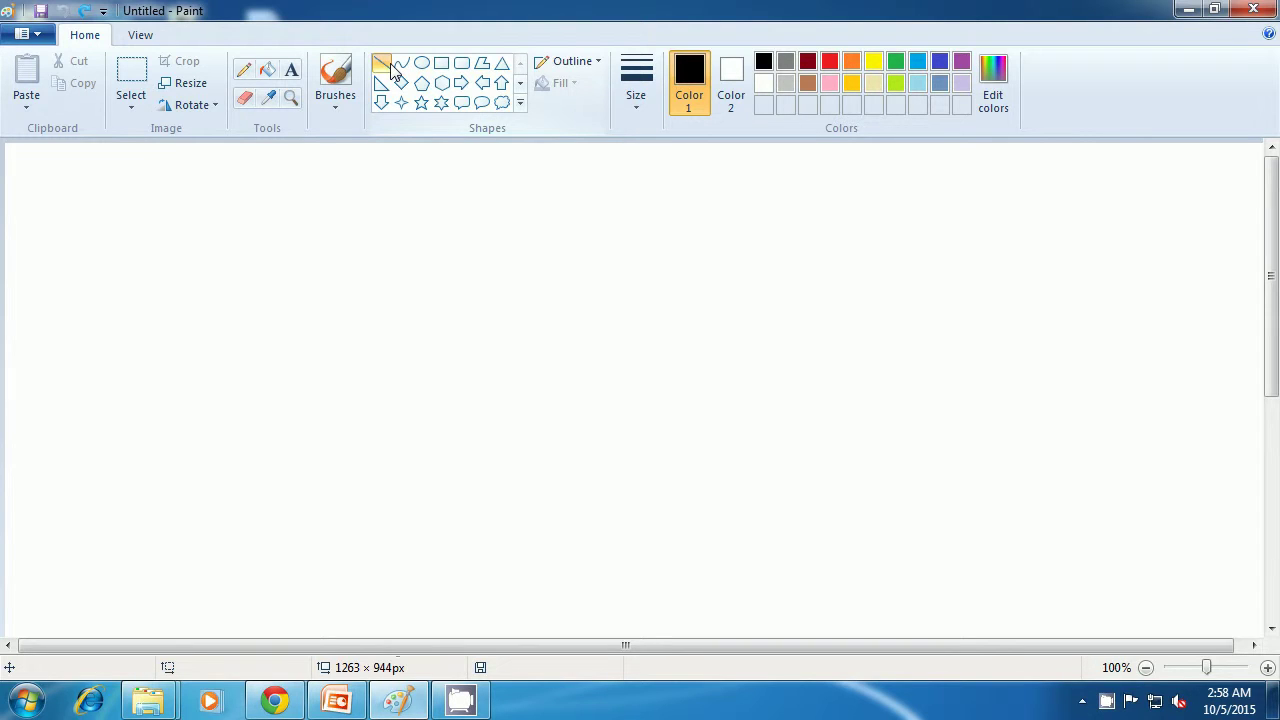
- Draw a paper plane's far wing as a narrow left-pointing triangle of three lines, its upper edge spanning about 215 × 137 px
{"action": "left_click_drag", "start_coordinate": [442, 413], "coordinate": [655, 277]}
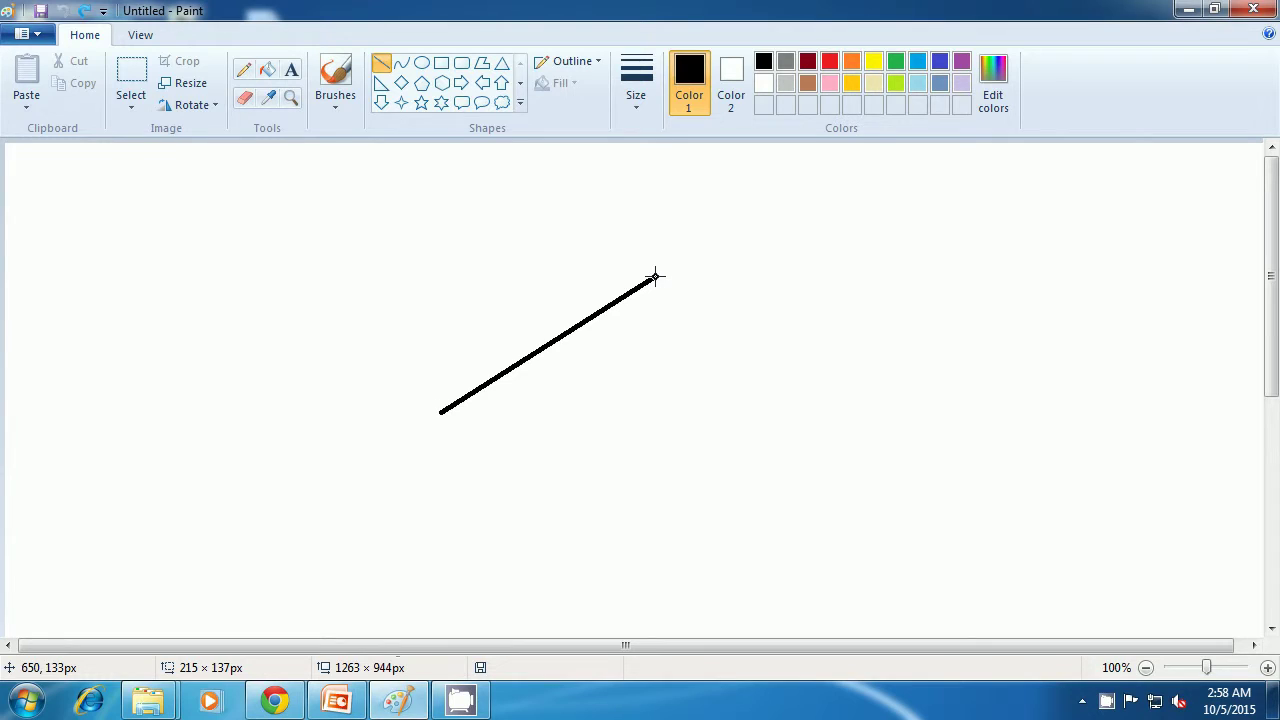
{"action": "left_click", "coordinate": [751, 280]}
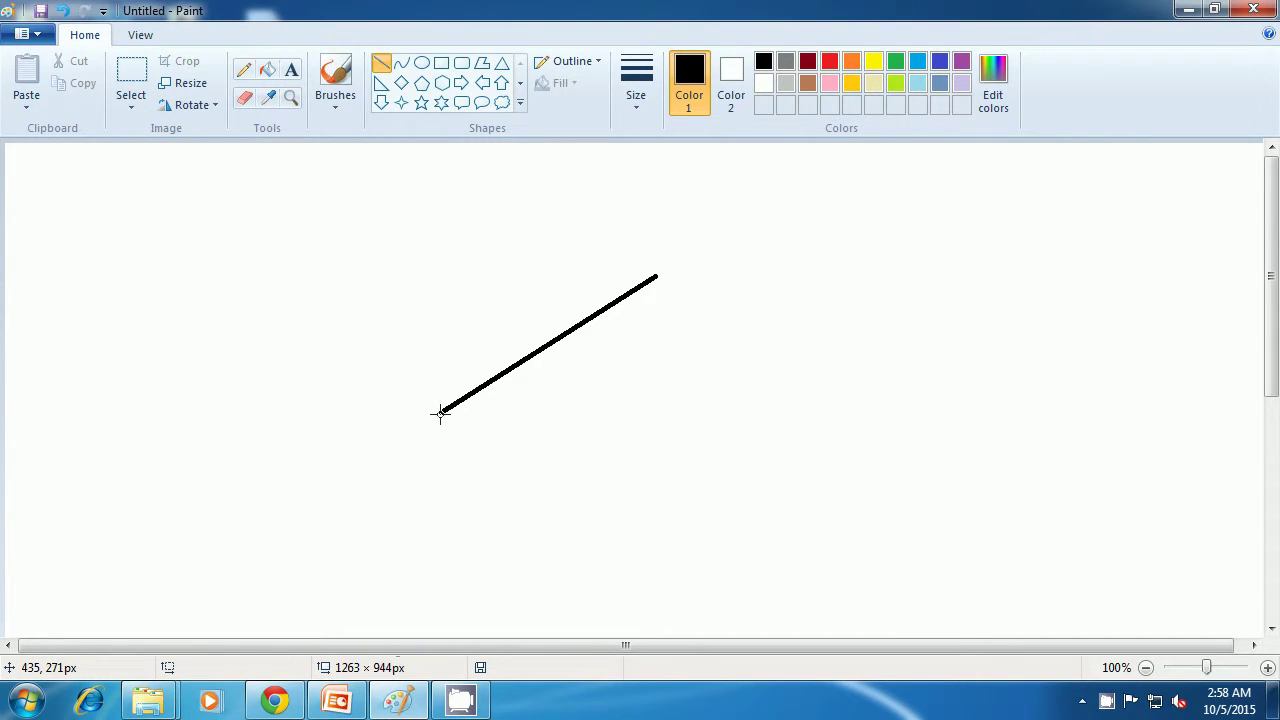
{"action": "left_click_drag", "start_coordinate": [440, 412], "coordinate": [672, 321]}
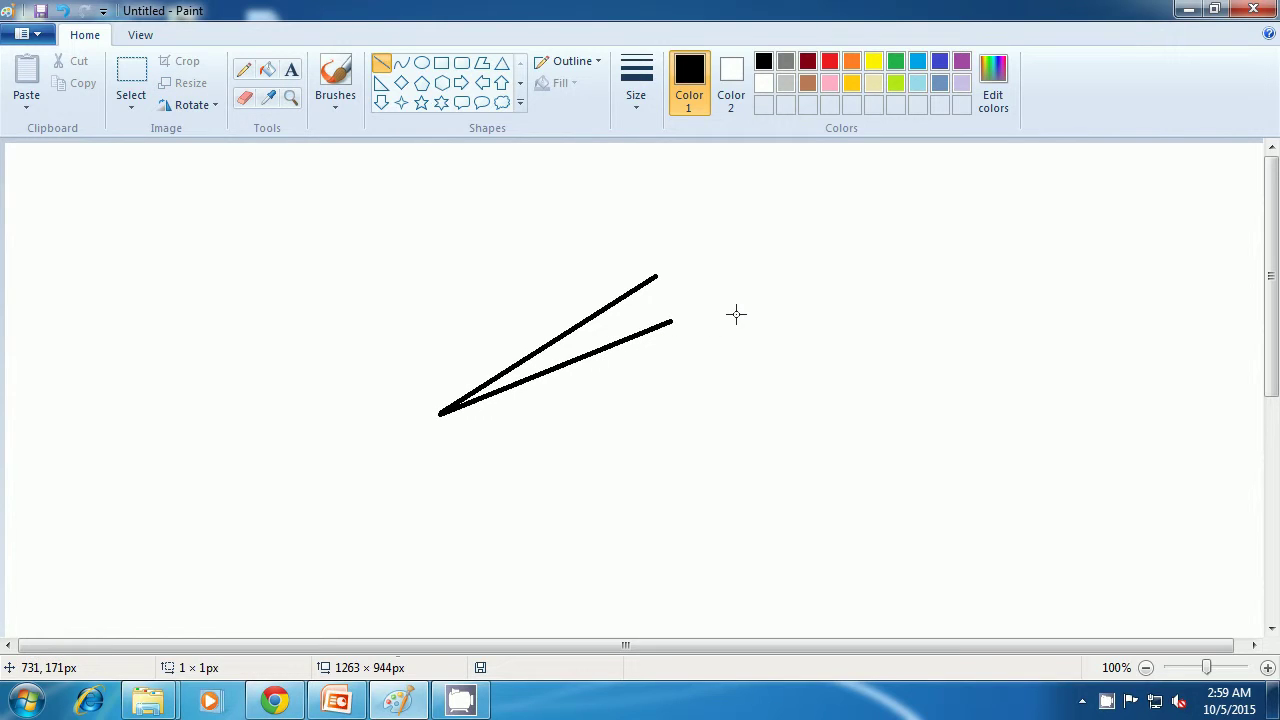
{"action": "left_click_drag", "start_coordinate": [656, 277], "coordinate": [669, 323]}
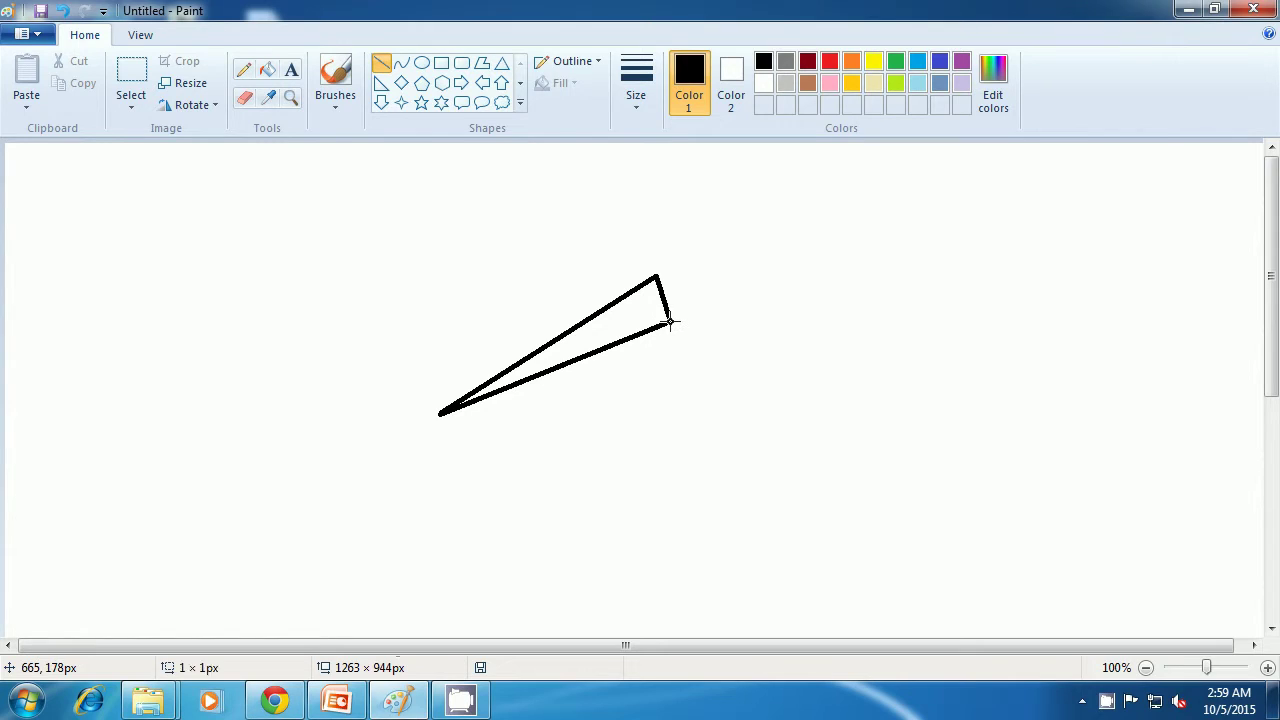
- Draw the plane's middle fold with a short line down from the far wing's lower corner and a long line from the nose
{"action": "left_click_drag", "start_coordinate": [669, 322], "coordinate": [668, 348]}
{"action": "left_click", "coordinate": [717, 337]}
{"action": "mouse_move", "coordinate": [440, 413]}
{"action": "left_mouse_down"}
{"action": "mouse_move", "coordinate": [586, 386]}
{"action": "mouse_move", "coordinate": [689, 345]}
{"action": "mouse_move", "coordinate": [676, 349]}
{"action": "left_mouse_up"}
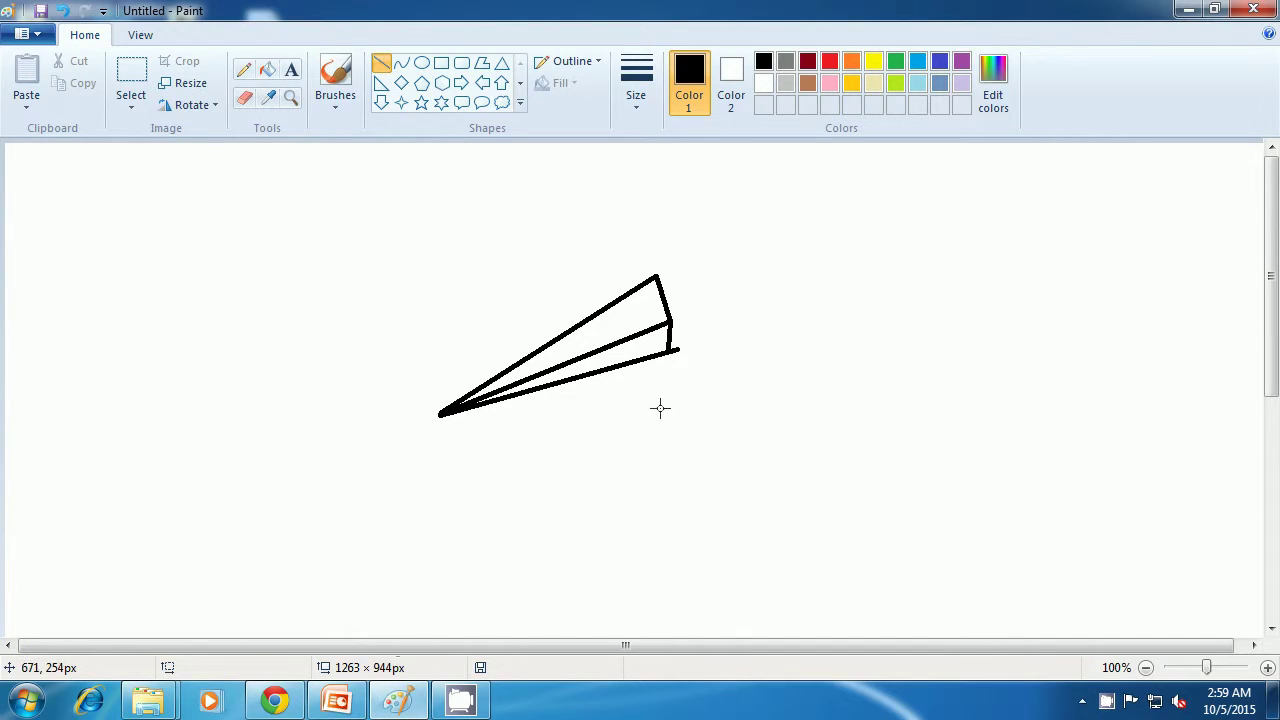
- Draw the near wing with a horizontal line about 274 px long from the nose and a slanted edge of about 37 × 65 px closing it
{"action": "left_click_drag", "start_coordinate": [442, 415], "coordinate": [714, 410]}
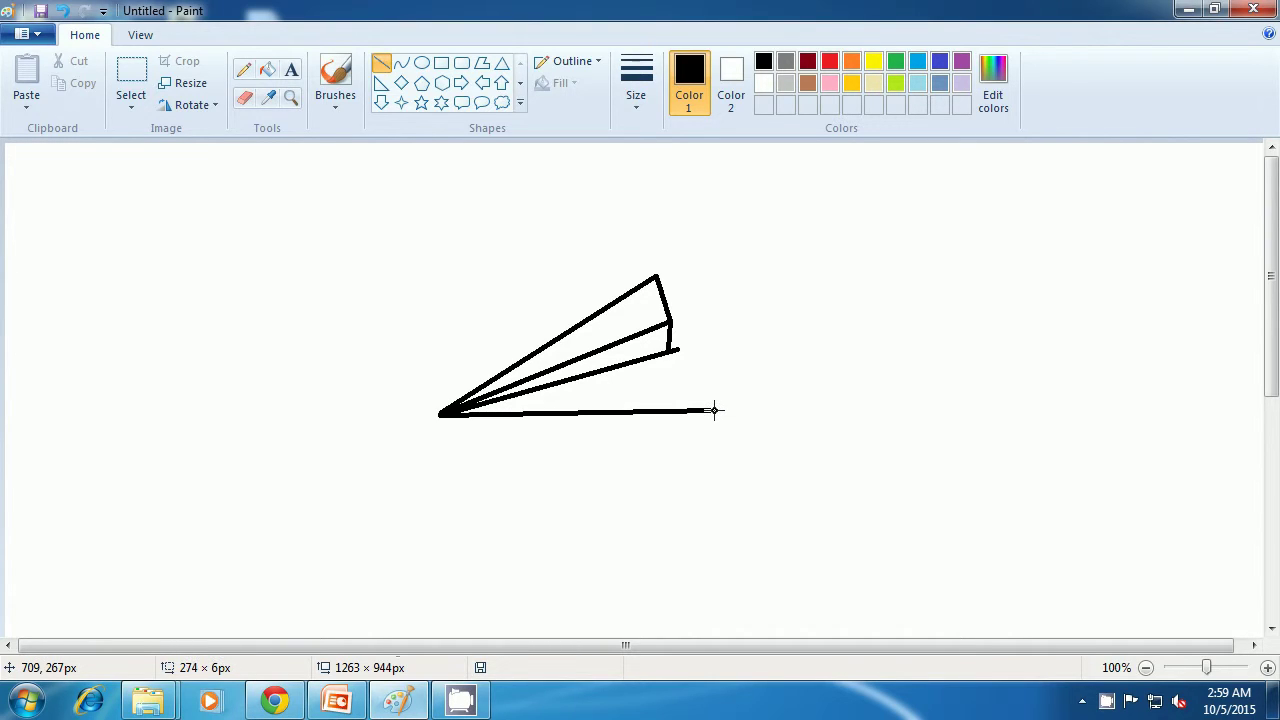
{"action": "left_click_drag", "start_coordinate": [714, 410], "coordinate": [712, 414]}
{"action": "left_click", "coordinate": [755, 400]}
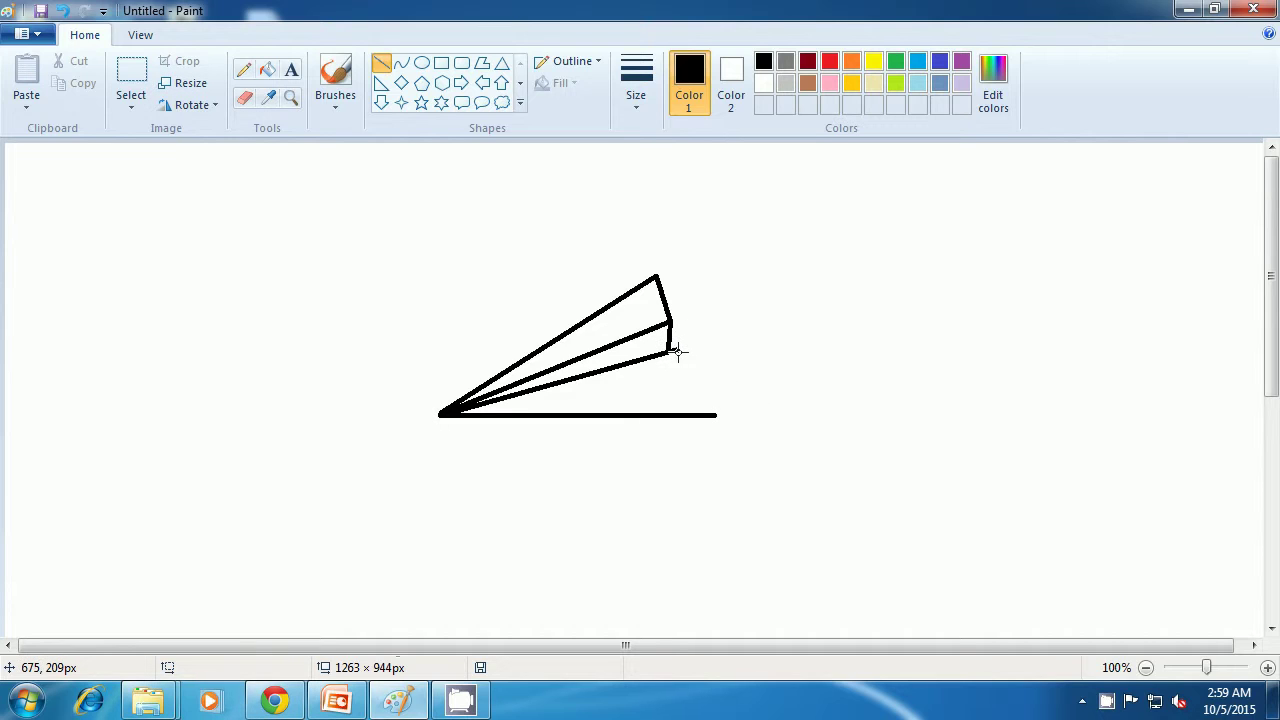
{"action": "left_click_drag", "start_coordinate": [677, 350], "coordinate": [714, 415]}
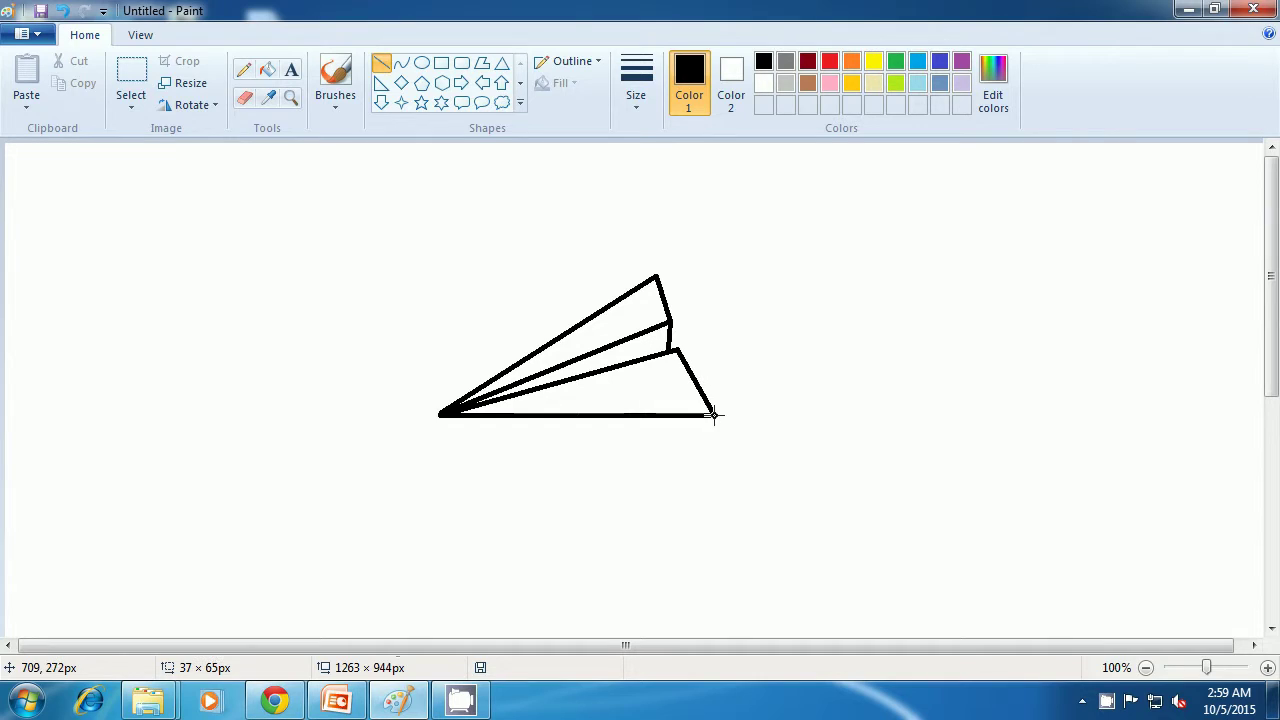
{"action": "left_click", "coordinate": [787, 391]}
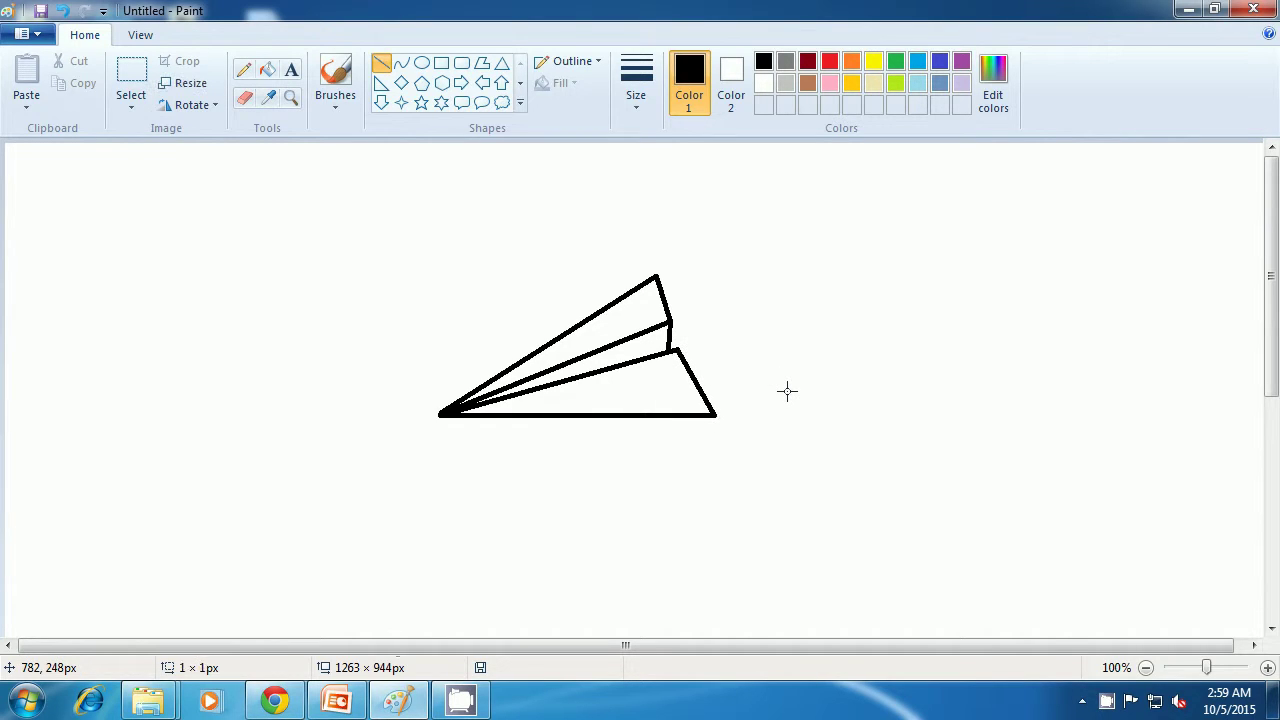
- Draw the plane's keel with a line of about 225 × 33 px from the nose and a short vertical line up to the near wing
{"action": "left_click_drag", "start_coordinate": [441, 414], "coordinate": [639, 444]}
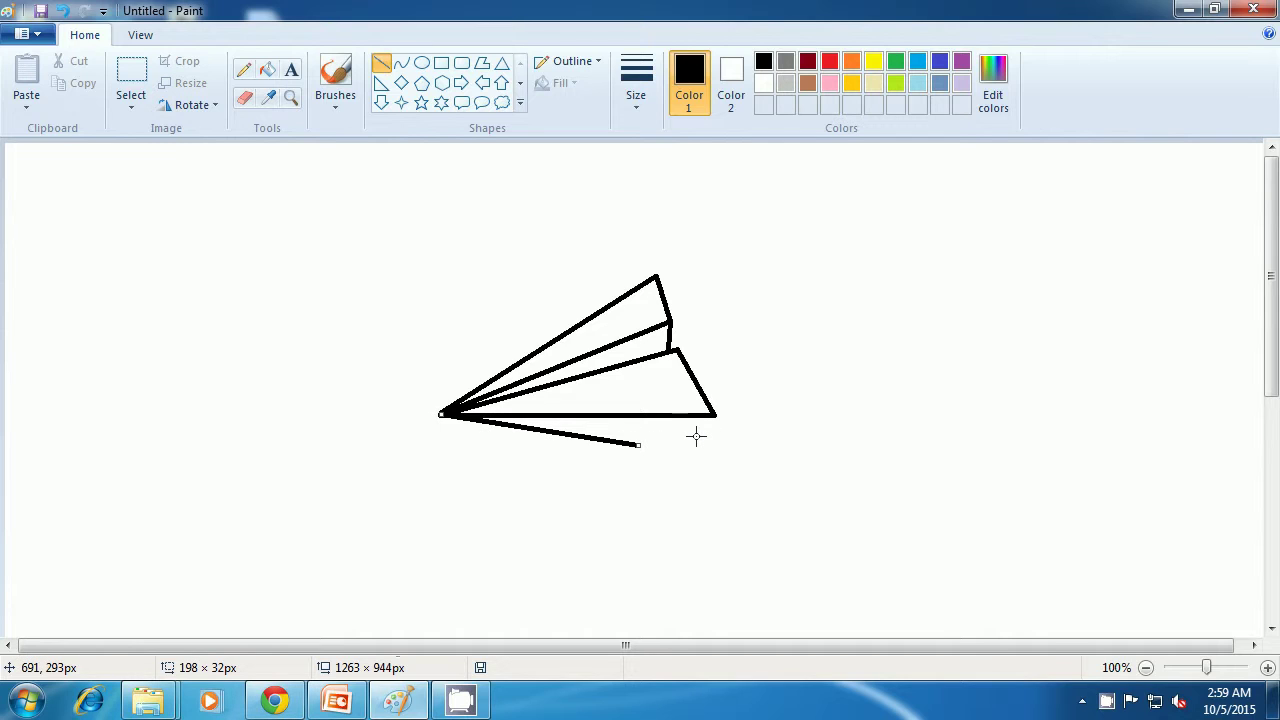
{"action": "left_click_drag", "start_coordinate": [639, 444], "coordinate": [665, 447]}
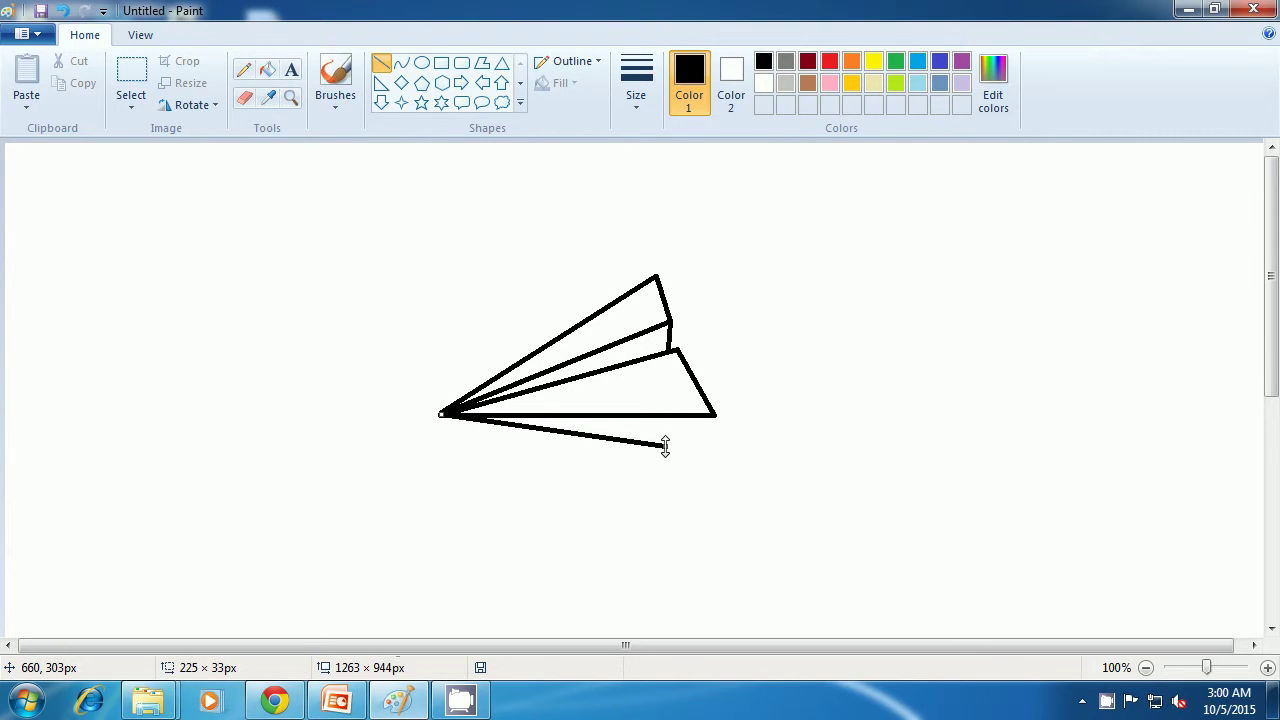
{"action": "left_click", "coordinate": [757, 443]}
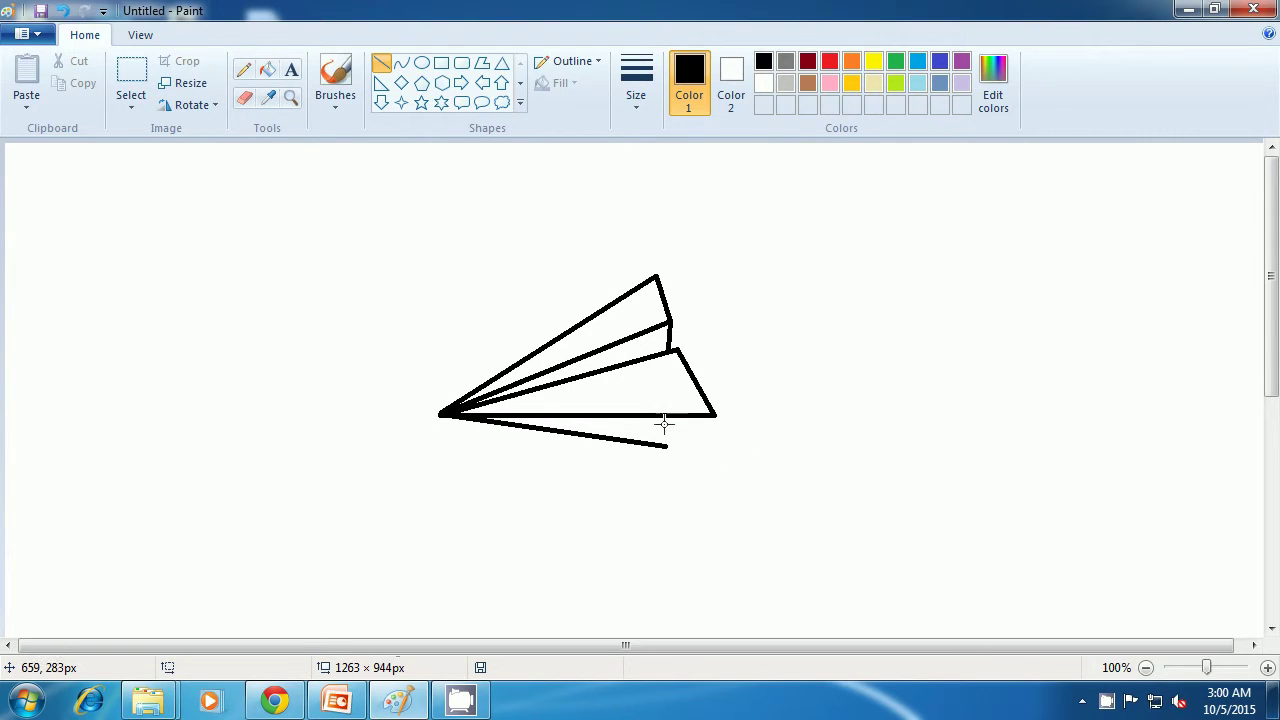
{"action": "left_click_drag", "start_coordinate": [665, 415], "coordinate": [666, 447]}
{"action": "left_click", "coordinate": [734, 432]}
- Draw short slanted crease lines across the far wing and the near wing close to the plane's nose
{"action": "left_click_drag", "start_coordinate": [507, 368], "coordinate": [510, 387]}
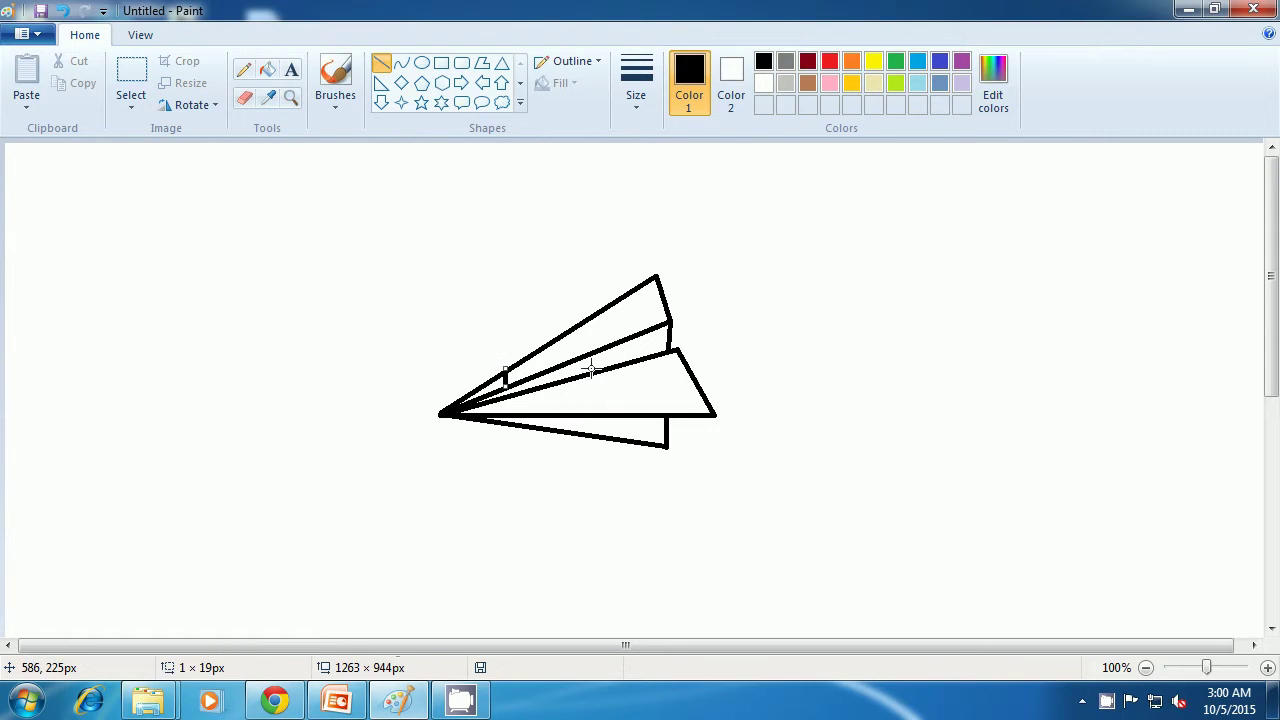
{"action": "key", "text": "ctrl+z"}
{"action": "left_click_drag", "start_coordinate": [503, 373], "coordinate": [511, 383]}
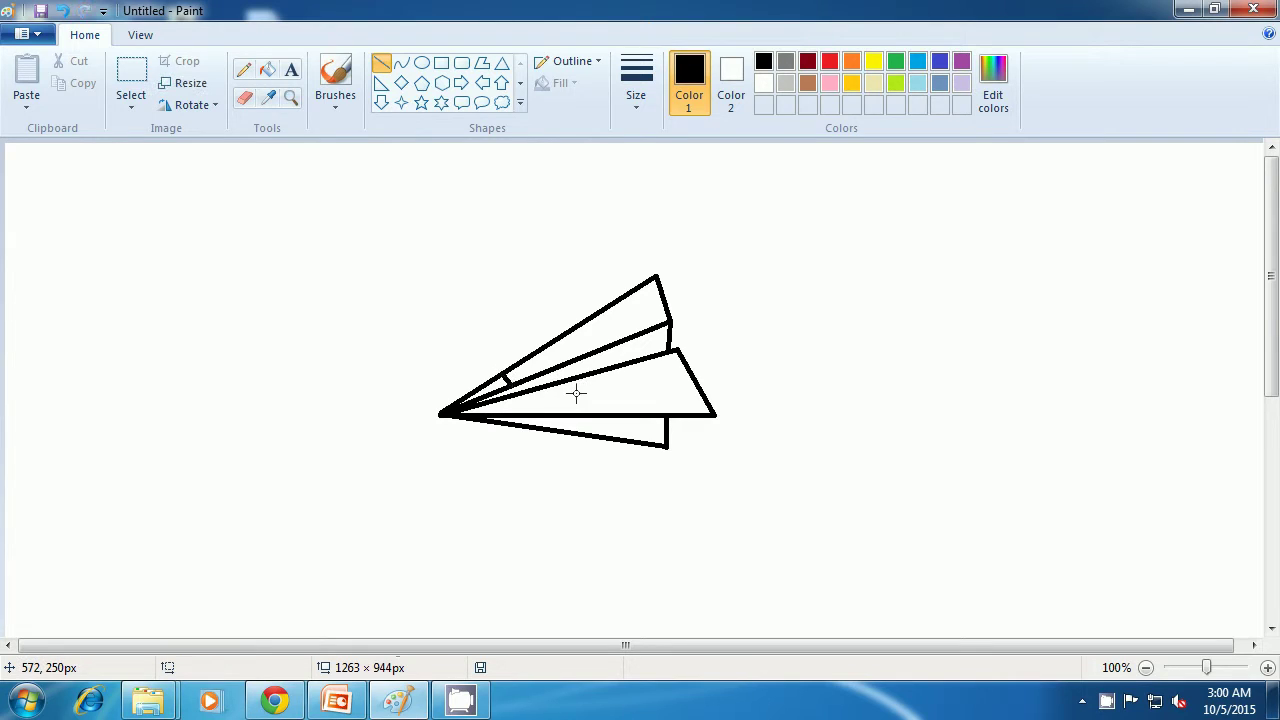
{"action": "left_click", "coordinate": [516, 393]}
{"action": "left_click_drag", "start_coordinate": [516, 393], "coordinate": [529, 412]}
{"action": "left_click", "coordinate": [592, 397]}
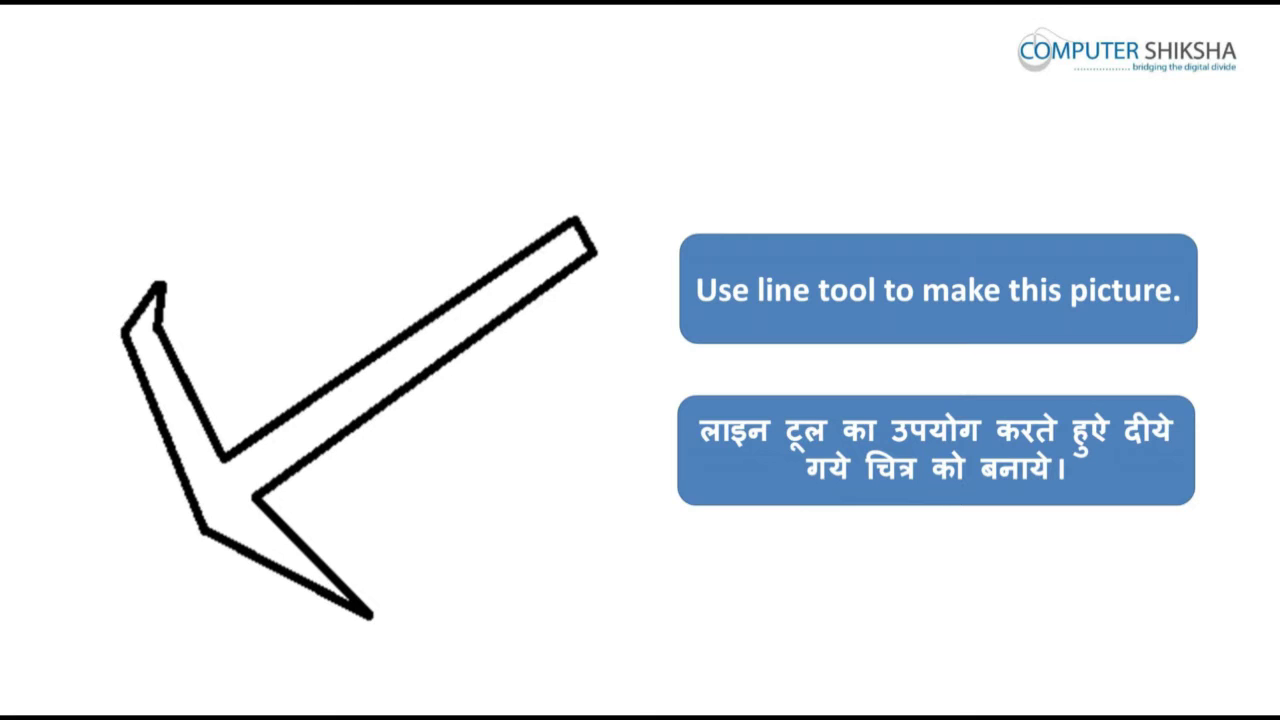
- Draw a pickaxe's upper inner blade edge and the upper edge of its handle as two straight lines meeting at a corner
{"action": "left_click", "coordinate": [381, 63]}
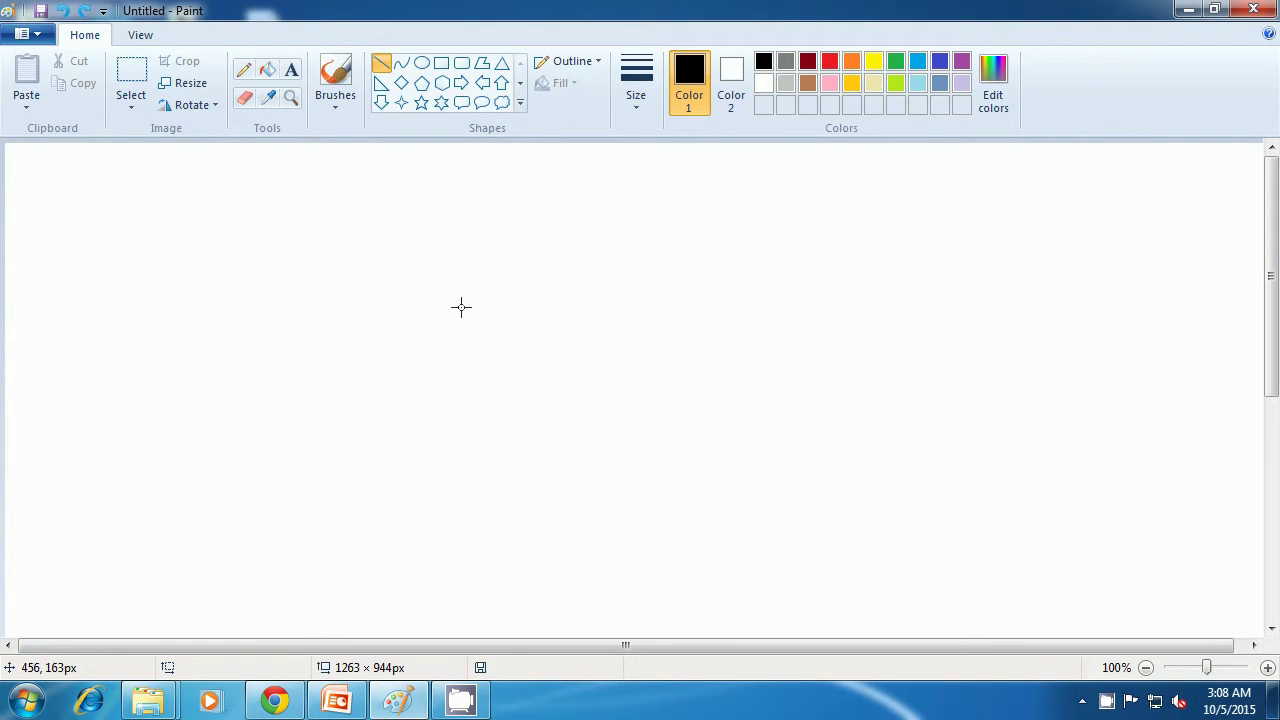
{"action": "left_click_drag", "start_coordinate": [461, 307], "coordinate": [506, 385]}
{"action": "left_click", "coordinate": [567, 369]}
{"action": "left_click_drag", "start_coordinate": [506, 385], "coordinate": [719, 307]}
{"action": "left_click", "coordinate": [740, 333]}
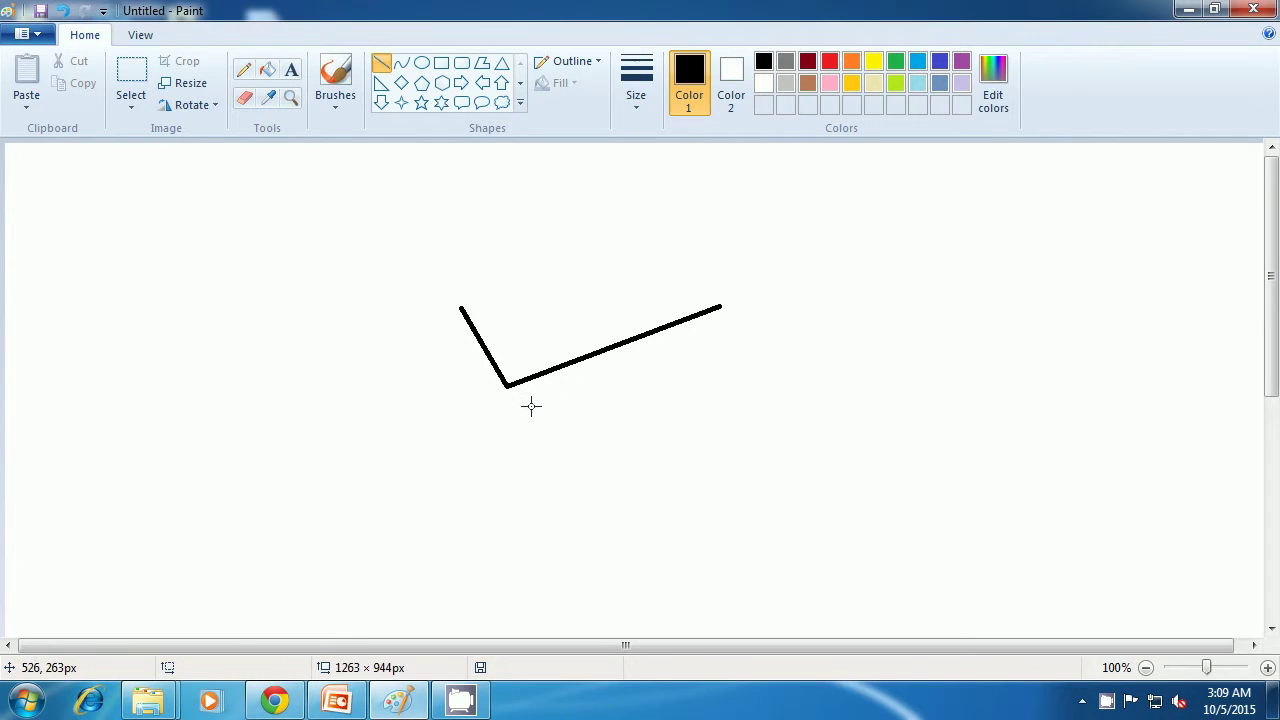
- Draw the handle's lower edge parallel to its upper edge and close the handle's far end with a short line
{"action": "left_click_drag", "start_coordinate": [522, 410], "coordinate": [733, 331]}
{"action": "left_click", "coordinate": [764, 320]}
{"action": "left_click", "coordinate": [765, 321]}
- Draw the pickaxe's lower blade as two lines meeting at a sharp point, starting from the handle's lower inner corner
{"action": "left_click_drag", "start_coordinate": [521, 410], "coordinate": [490, 427]}
{"action": "left_click", "coordinate": [651, 477]}
{"action": "left_click", "coordinate": [637, 430]}
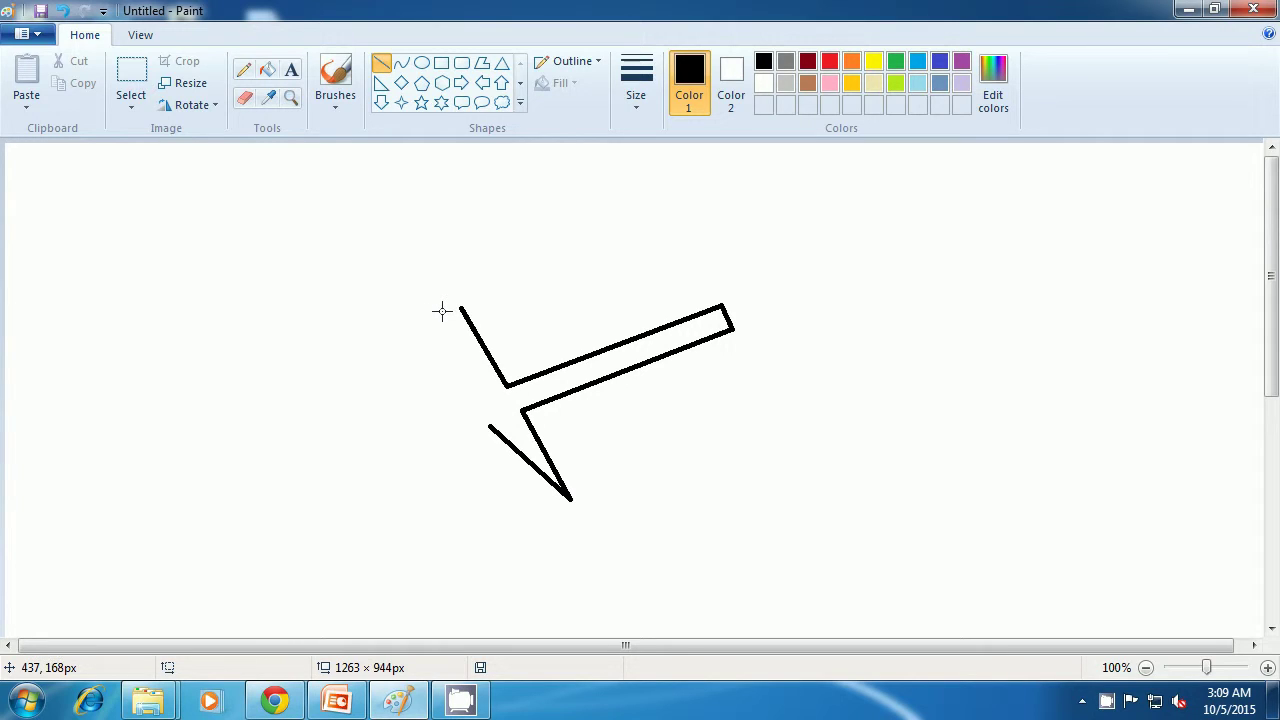
- Draw the outer edge of the pickaxe head up from the lower blade and close the head's upper end
{"action": "left_click_drag", "start_coordinate": [441, 311], "coordinate": [489, 426]}
{"action": "left_click", "coordinate": [663, 434]}
{"action": "mouse_move", "coordinate": [441, 309]}
{"action": "left_mouse_down"}
{"action": "mouse_move", "coordinate": [466, 282]}
{"action": "mouse_move", "coordinate": [460, 311]}
{"action": "left_mouse_up"}
{"action": "left_click", "coordinate": [497, 289]}
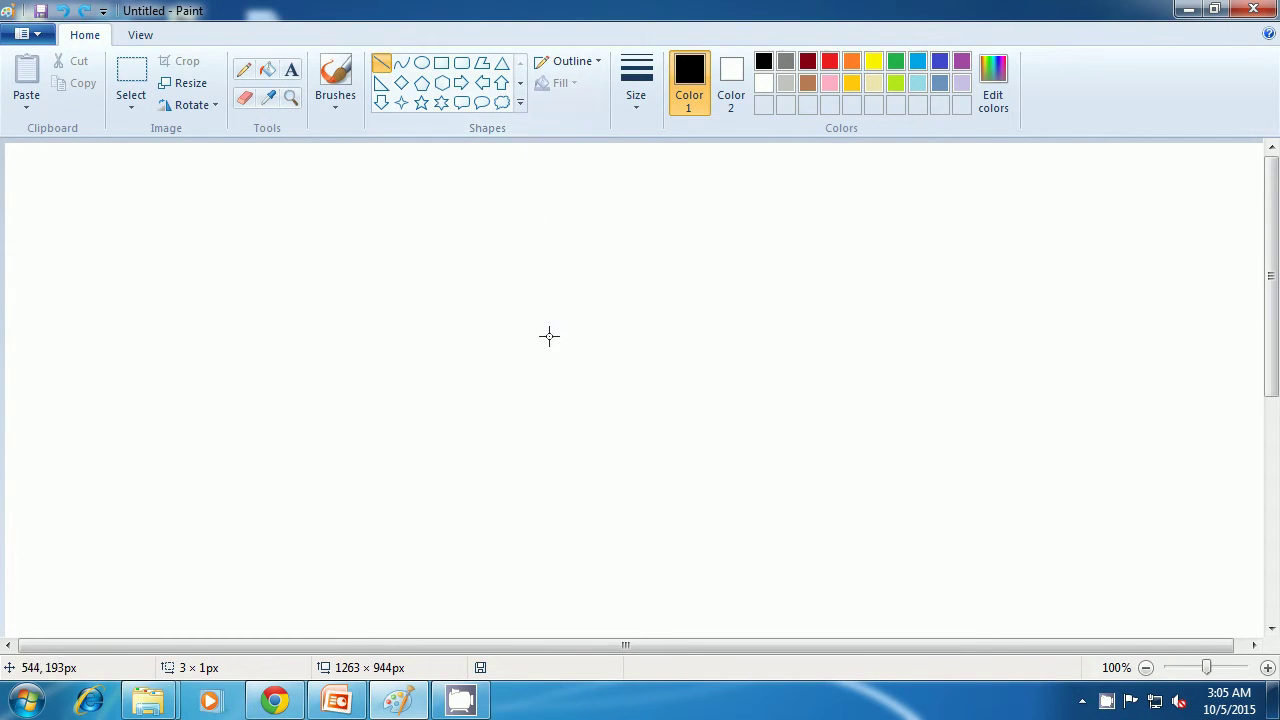
- Draw two parallel diagonal lines running down to the right as the edges of a sword blade
{"action": "left_click_drag", "start_coordinate": [510, 303], "coordinate": [714, 504]}
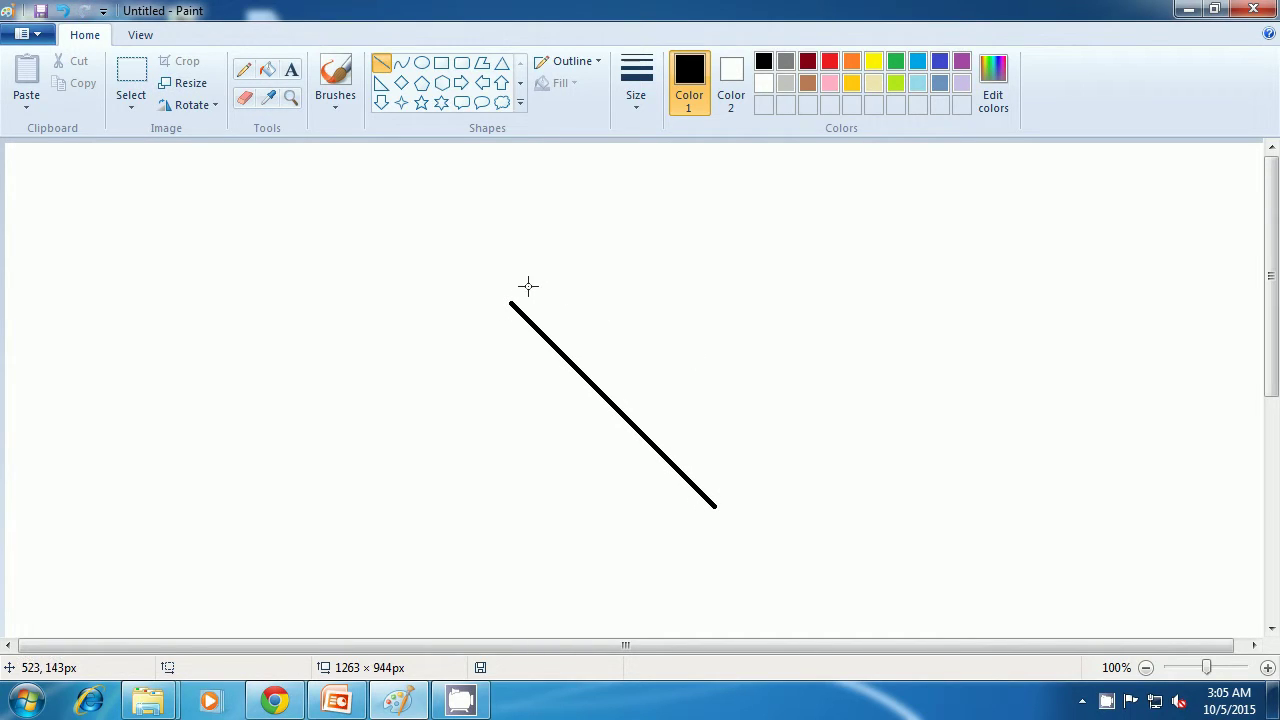
{"action": "mouse_move", "coordinate": [511, 275]}
{"action": "left_mouse_down"}
{"action": "mouse_move", "coordinate": [645, 410]}
{"action": "mouse_move", "coordinate": [693, 437]}
{"action": "mouse_move", "coordinate": [729, 490]}
{"action": "left_mouse_up"}
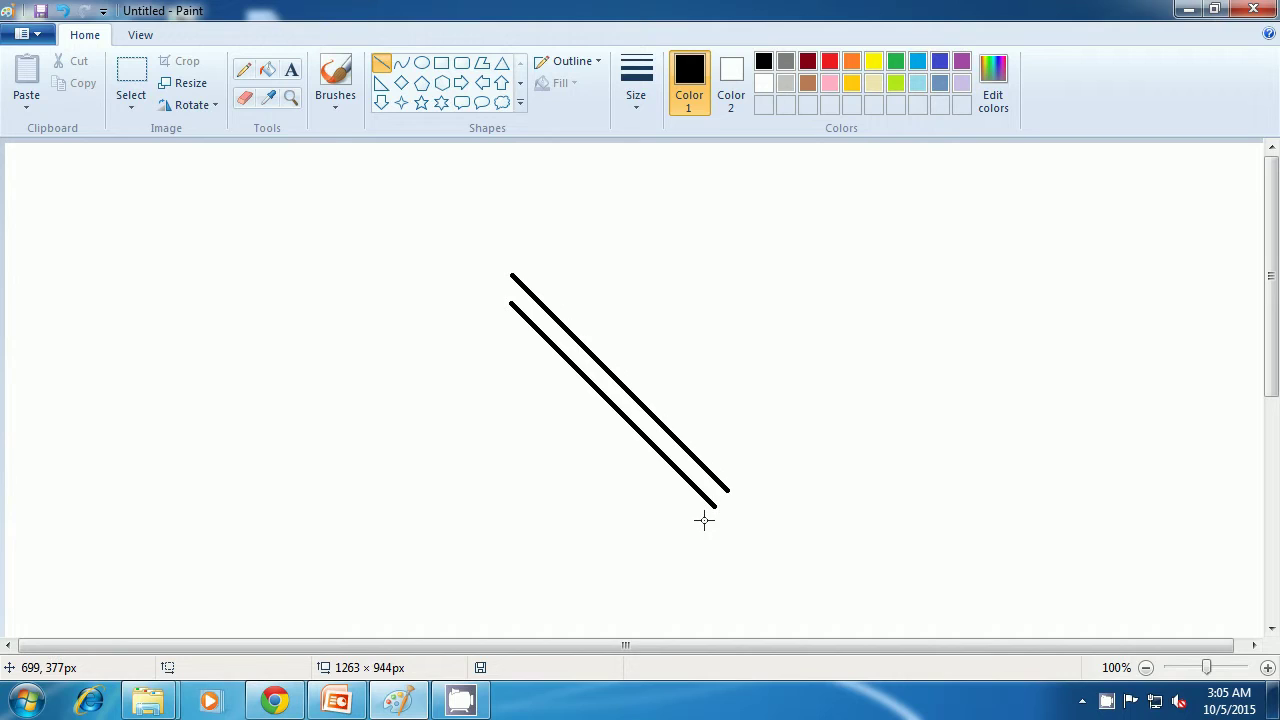
- Draw a slanted rectangular crossguard from four straight lines across the lower end of the sword blade
{"action": "left_click_drag", "start_coordinate": [704, 519], "coordinate": [745, 481]}
{"action": "left_click", "coordinate": [776, 477]}
{"action": "mouse_move", "coordinate": [704, 522]}
{"action": "left_mouse_down"}
{"action": "mouse_move", "coordinate": [718, 535]}
{"action": "mouse_move", "coordinate": [760, 484]}
{"action": "mouse_move", "coordinate": [760, 496]}
{"action": "left_mouse_up"}
{"action": "left_click", "coordinate": [771, 520]}
{"action": "left_click", "coordinate": [803, 494]}
{"action": "left_click", "coordinate": [790, 492]}
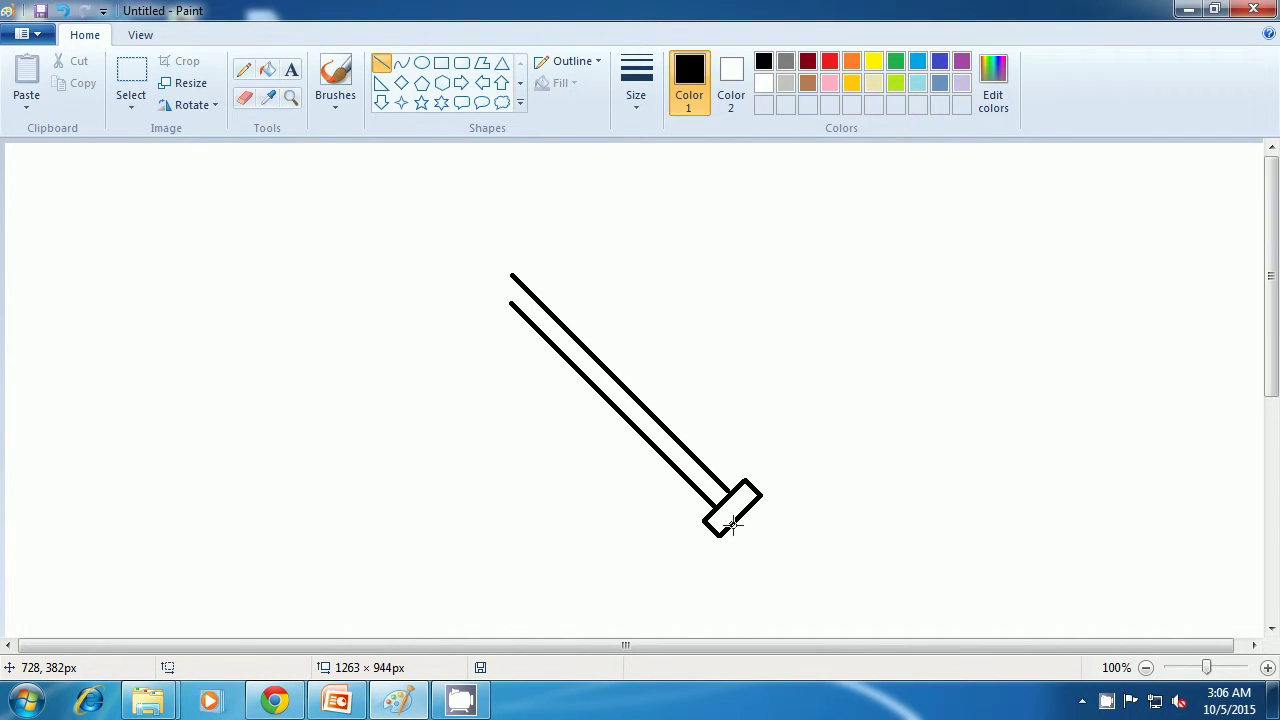
- Draw the sword's grip below the crossguard with two parallel lines of about 33 × 33 px, closed by a short end line
{"action": "left_click_drag", "start_coordinate": [733, 522], "coordinate": [766, 557]}
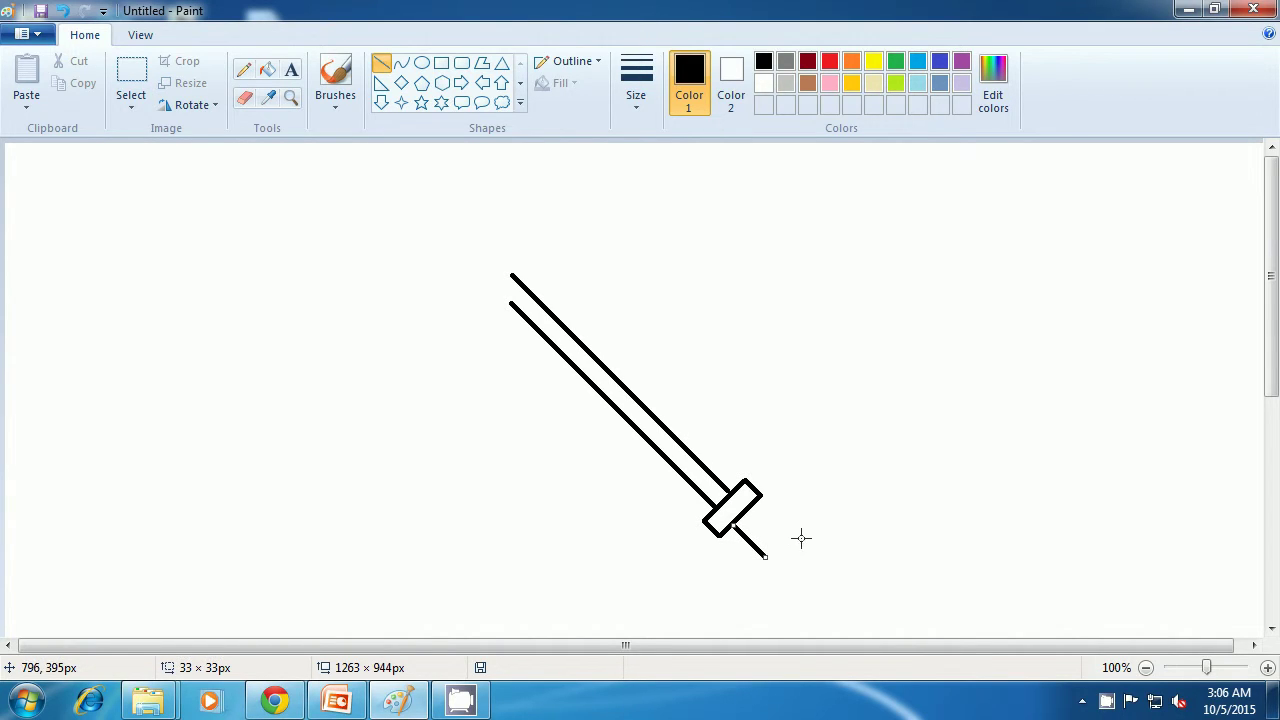
{"action": "left_click", "coordinate": [800, 537]}
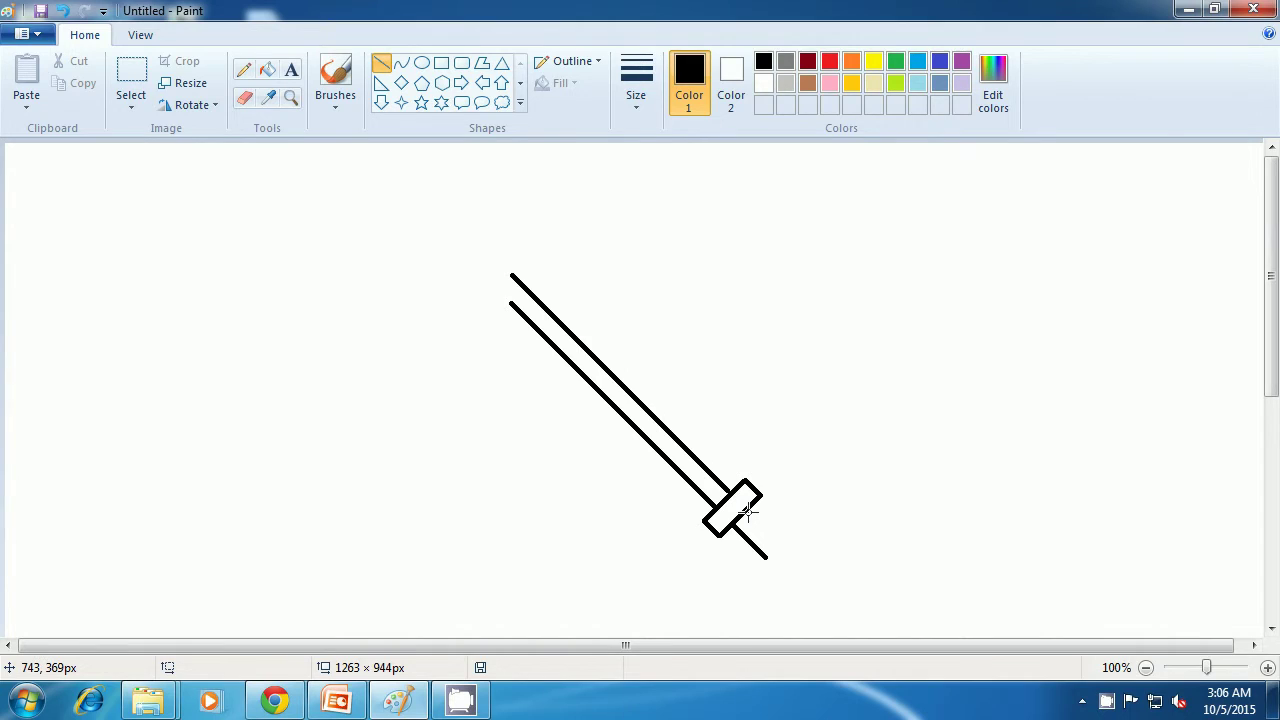
{"action": "left_click_drag", "start_coordinate": [748, 507], "coordinate": [779, 539]}
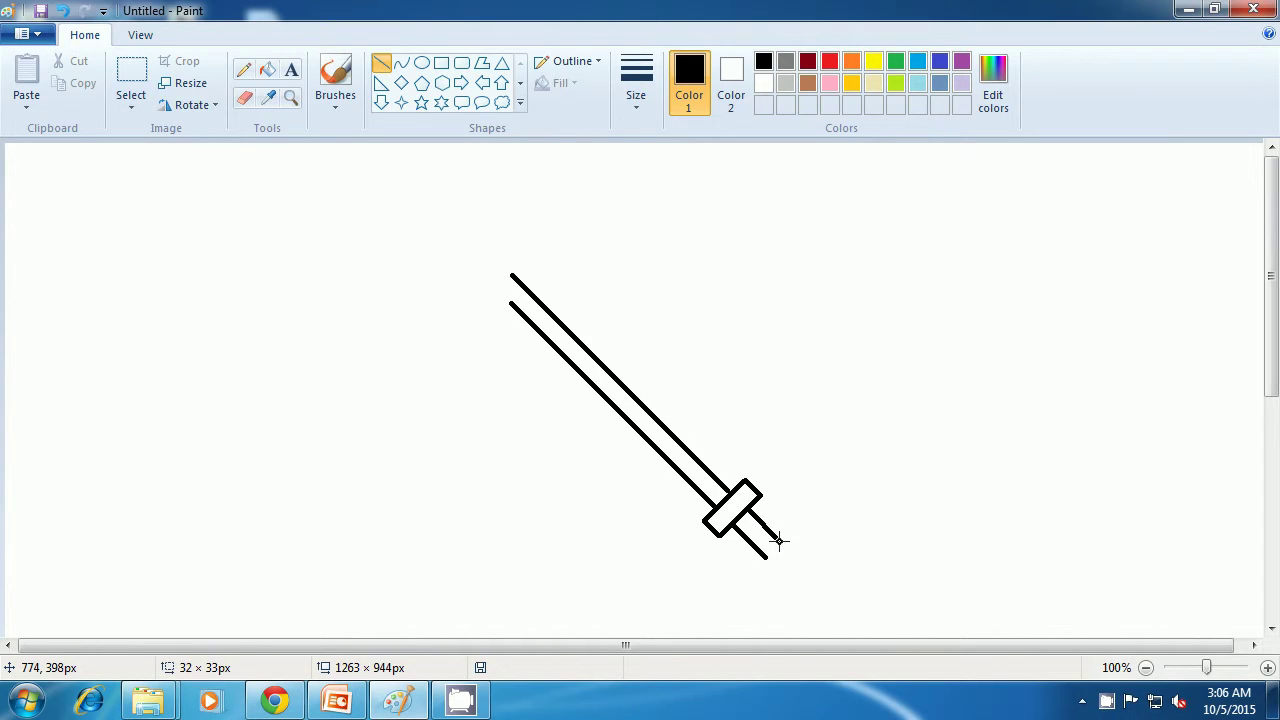
{"action": "left_click", "coordinate": [834, 549]}
{"action": "left_click_drag", "start_coordinate": [767, 560], "coordinate": [783, 544]}
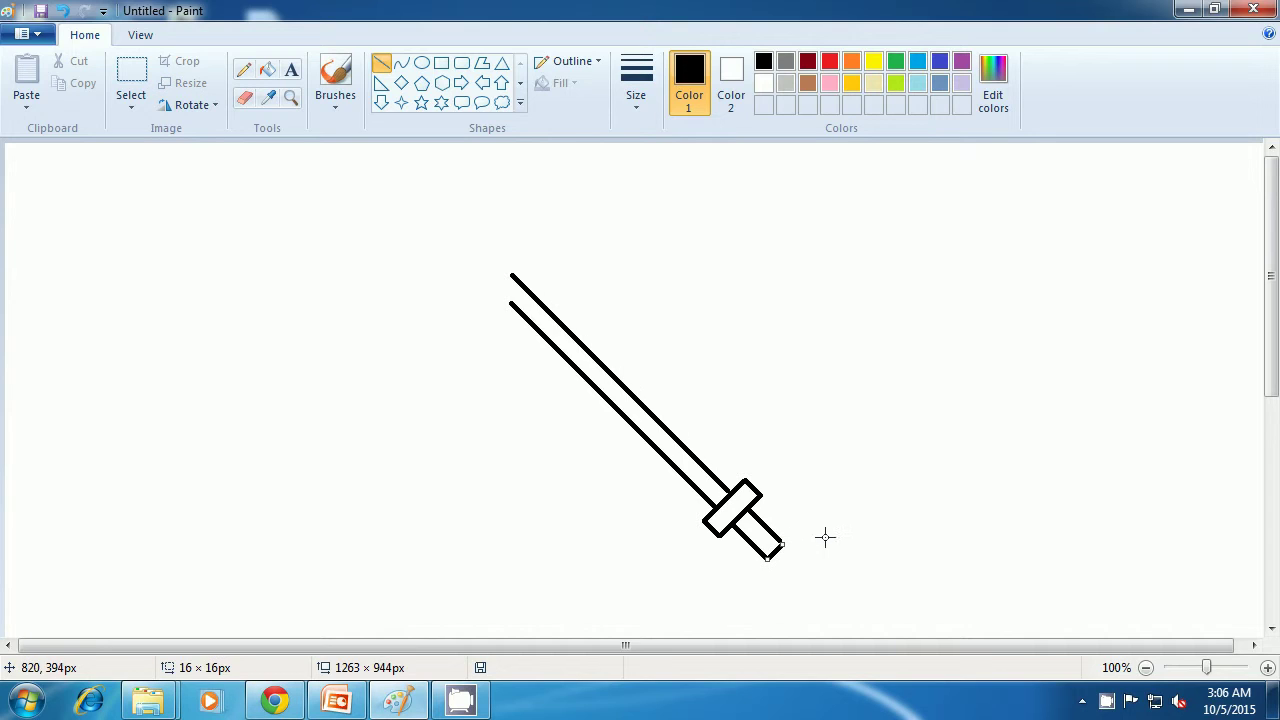
{"action": "left_click", "coordinate": [826, 537]}
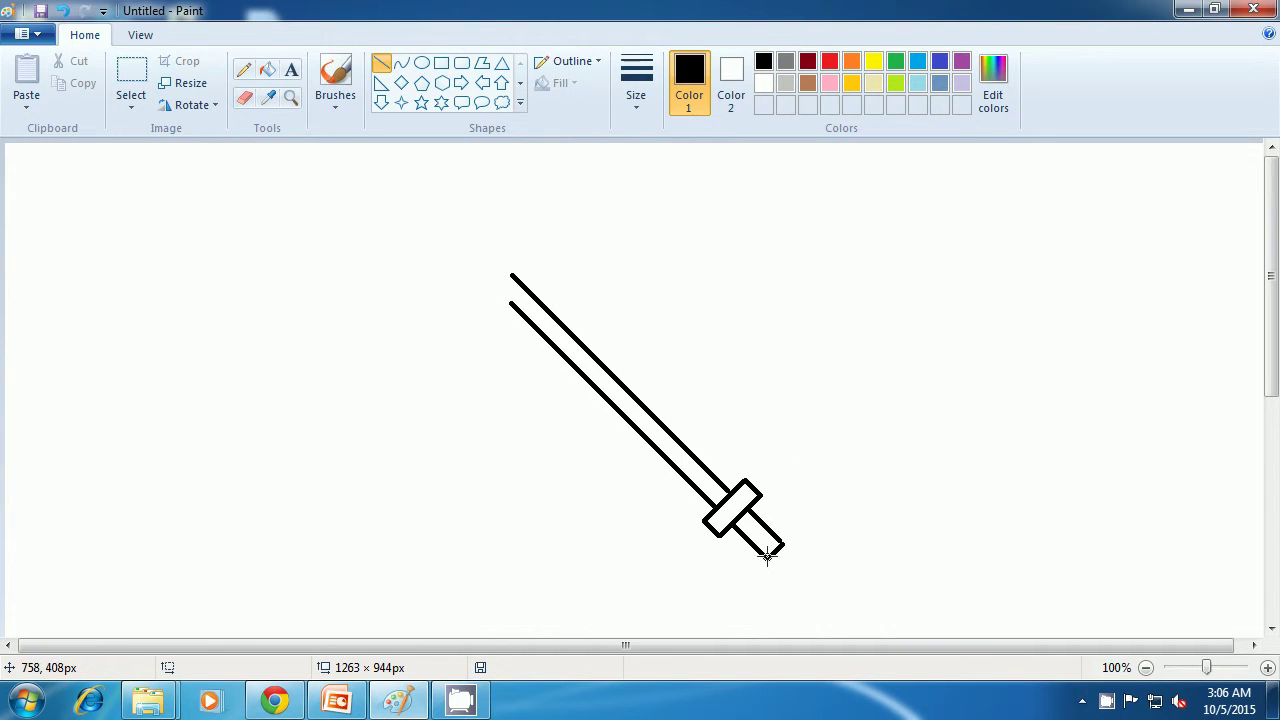
- Adjust the grip's end line to meet its corner and close the blade's upper end with a line about 33 px tall
{"action": "left_click_drag", "start_coordinate": [779, 541], "coordinate": [782, 545]}
{"action": "left_click", "coordinate": [816, 533]}
{"action": "left_click_drag", "start_coordinate": [513, 272], "coordinate": [511, 305]}
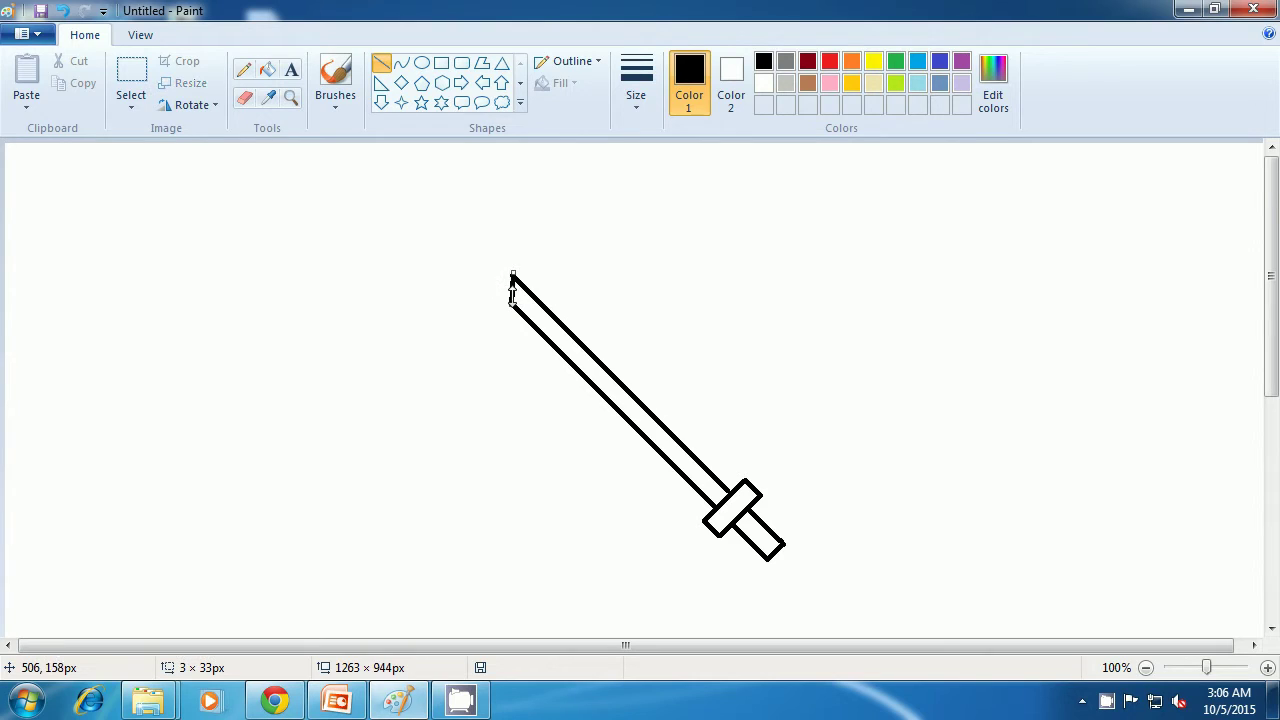
{"action": "left_click_drag", "start_coordinate": [513, 270], "coordinate": [511, 272]}
{"action": "left_click", "coordinate": [560, 277]}
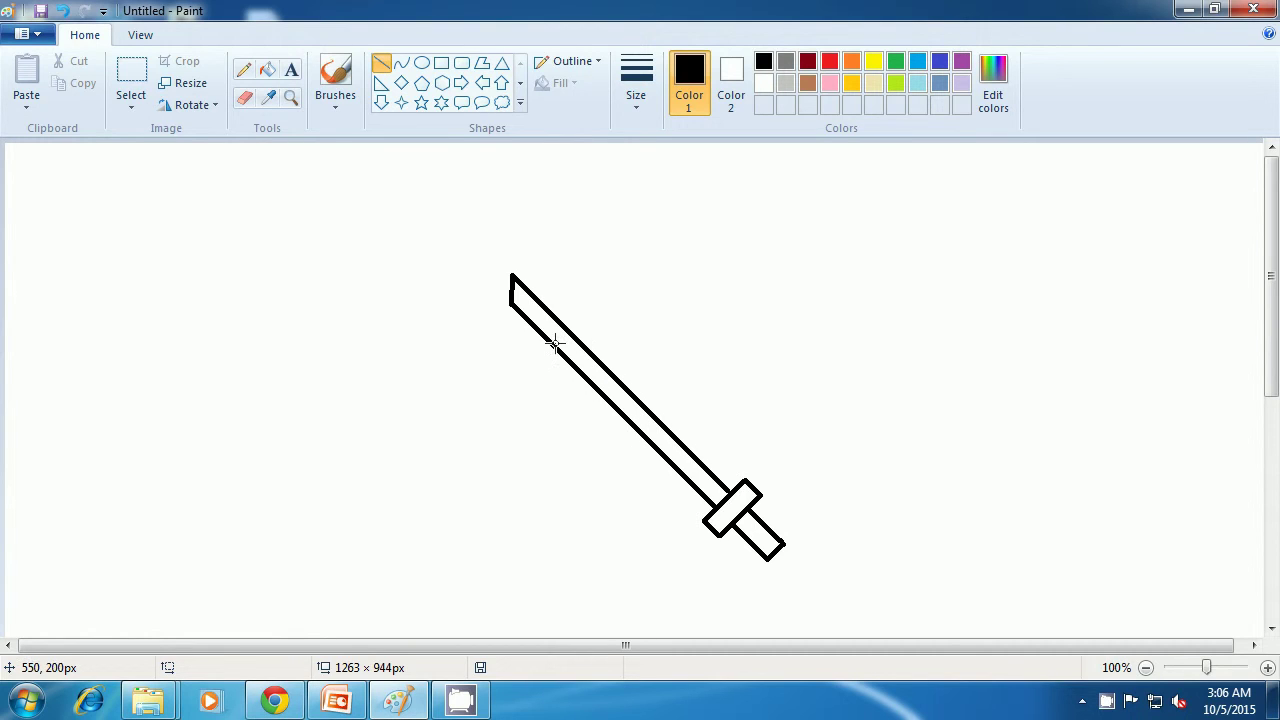
- Draw a diagonal line of about 106 × 104 px inside the sword blade, parallel to its edges
{"action": "left_click_drag", "start_coordinate": [550, 334], "coordinate": [654, 432]}
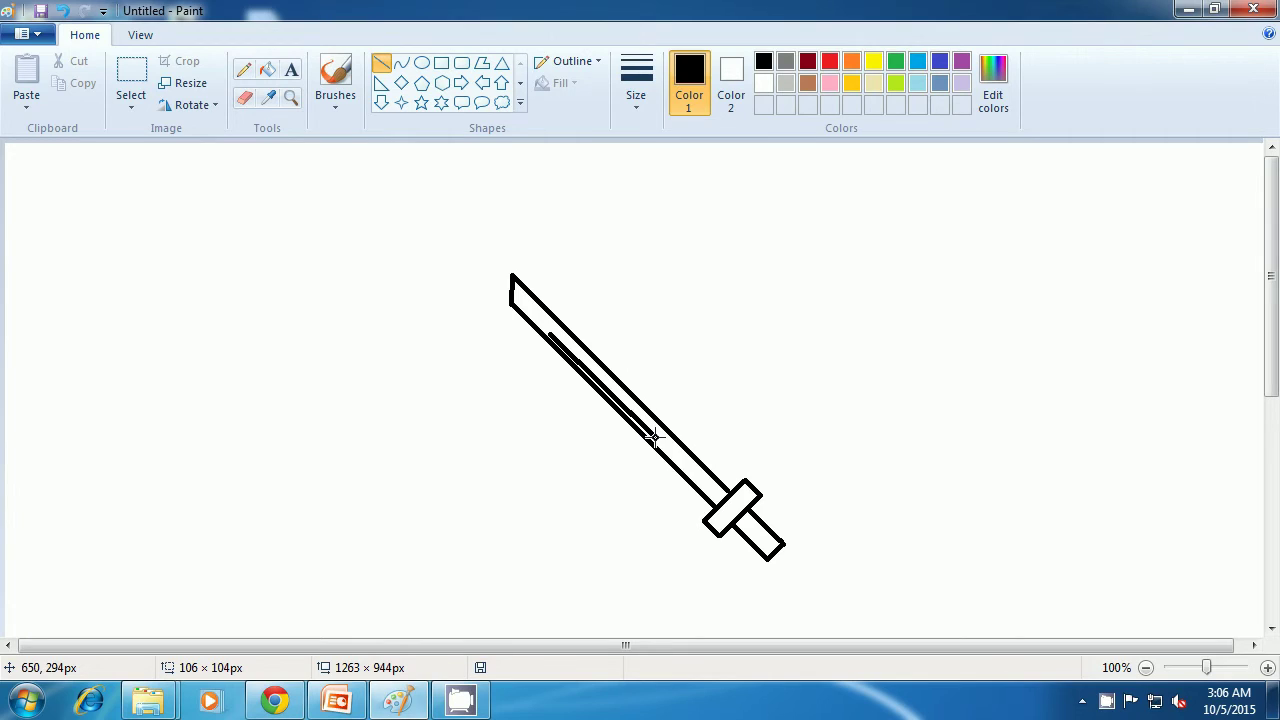
{"action": "left_click_drag", "start_coordinate": [652, 437], "coordinate": [651, 436]}
{"action": "left_click", "coordinate": [711, 391]}
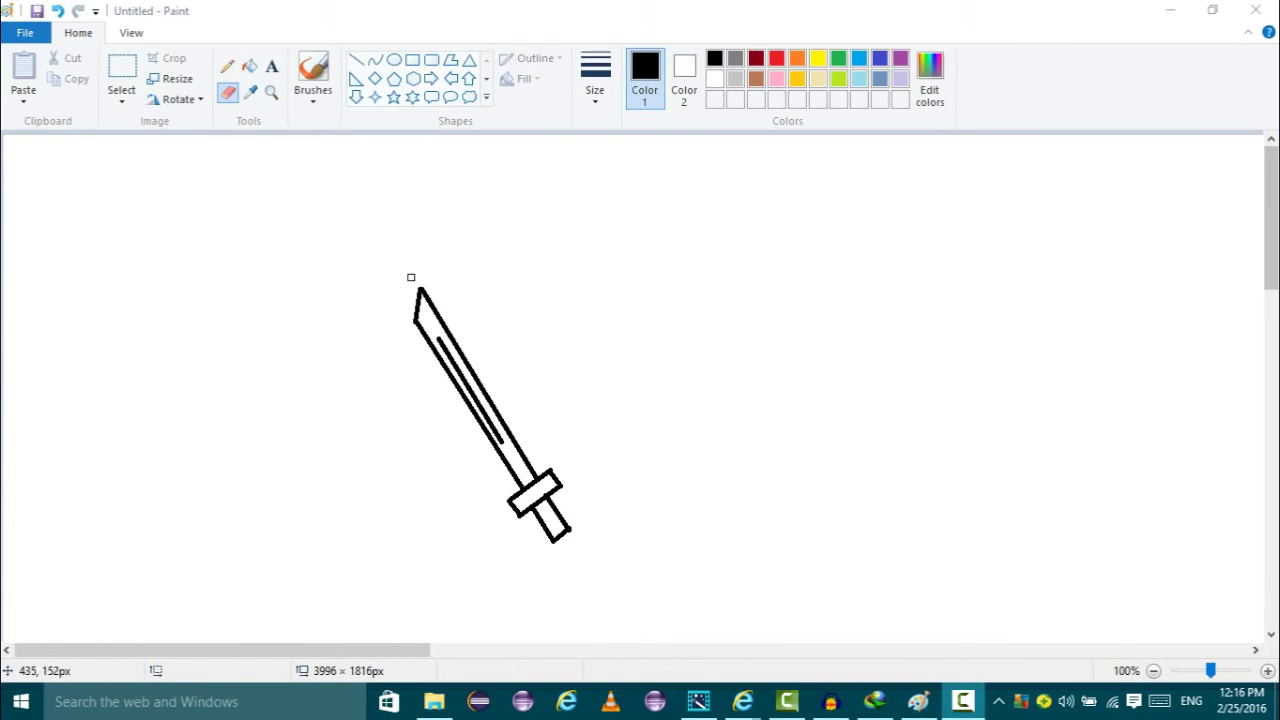
- Close the untitled sword drawing without saving the changes
{"action": "left_click", "coordinate": [1257, 12]}
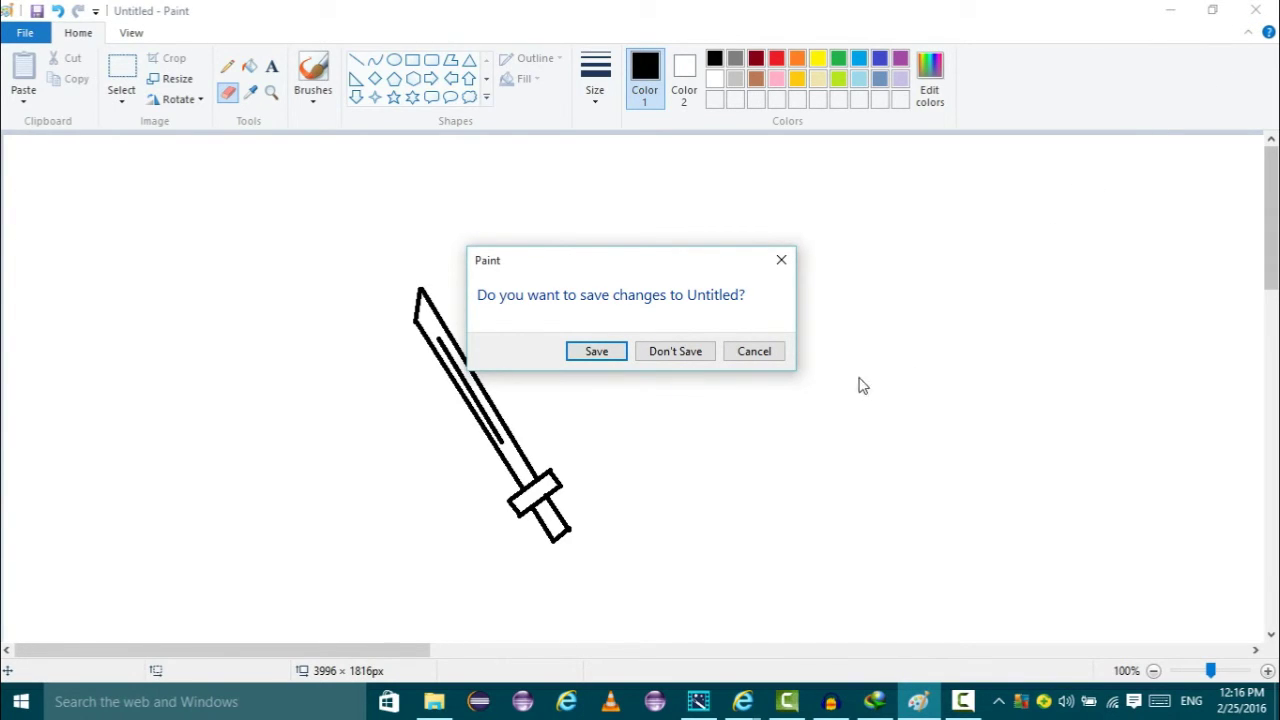
{"action": "left_click", "coordinate": [673, 351]}
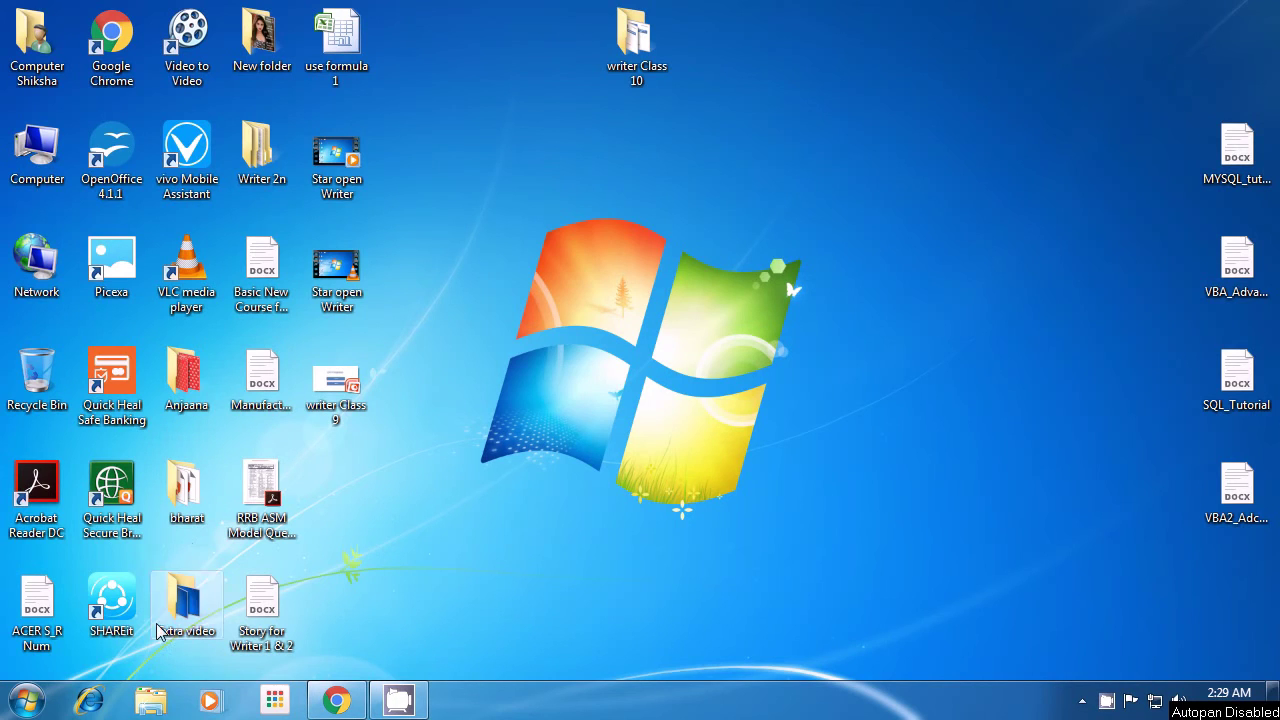
- Open the Windows Start menu from the desktop
{"action": "left_click", "coordinate": [30, 701]}
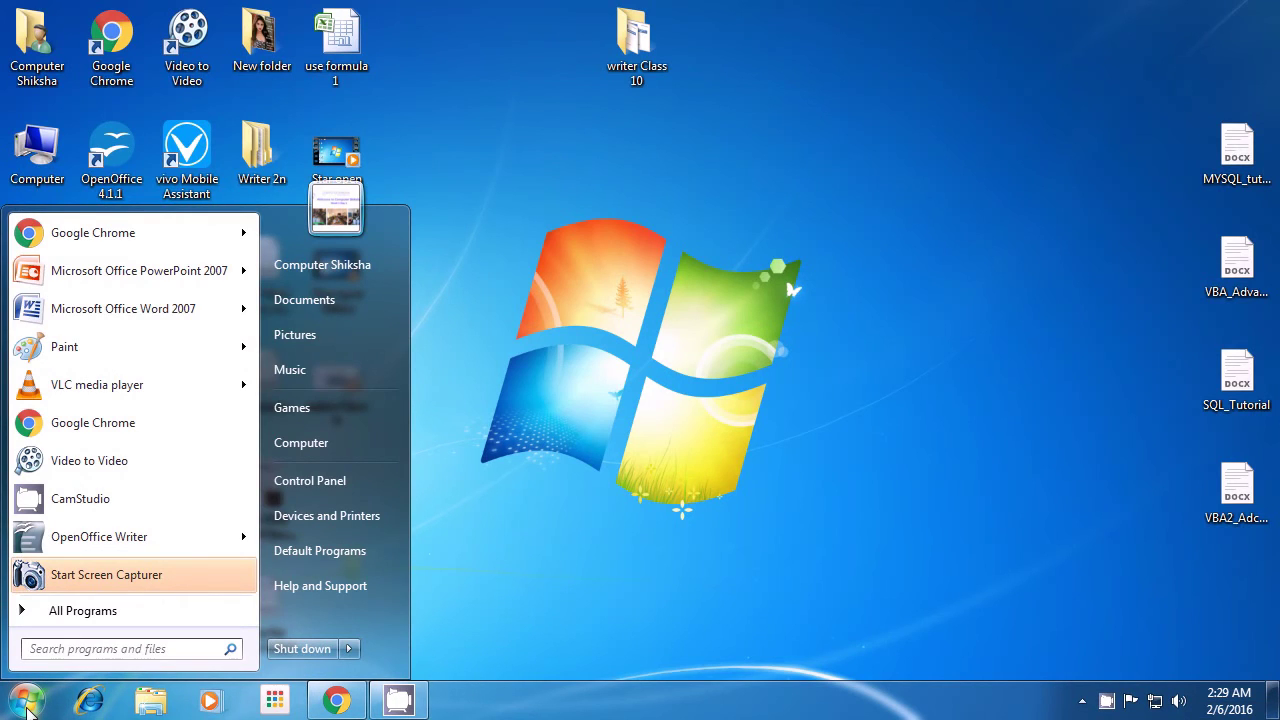